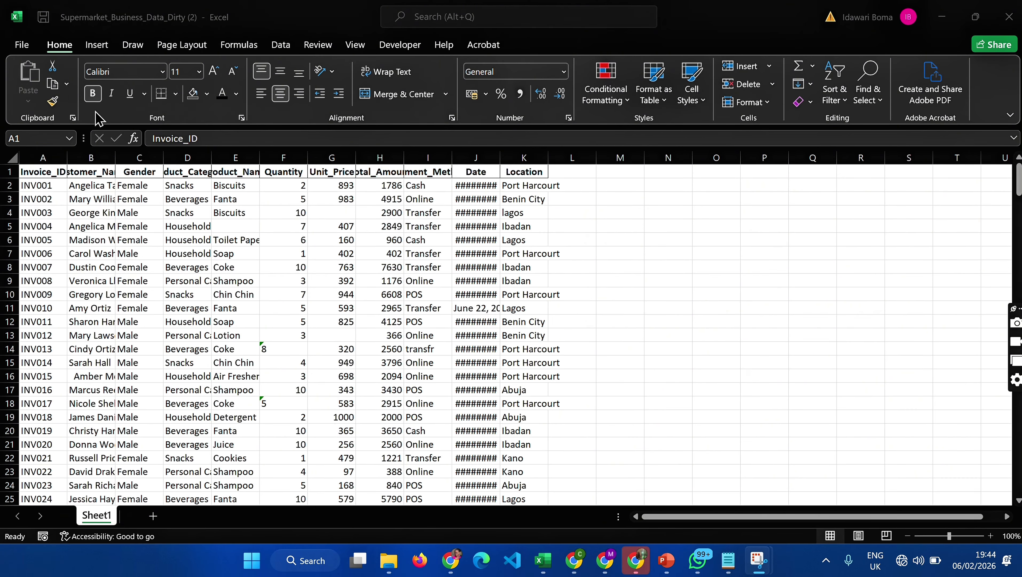
# - AutoFit the width of all columns in the sheet
pyautogui.click(7, 148)
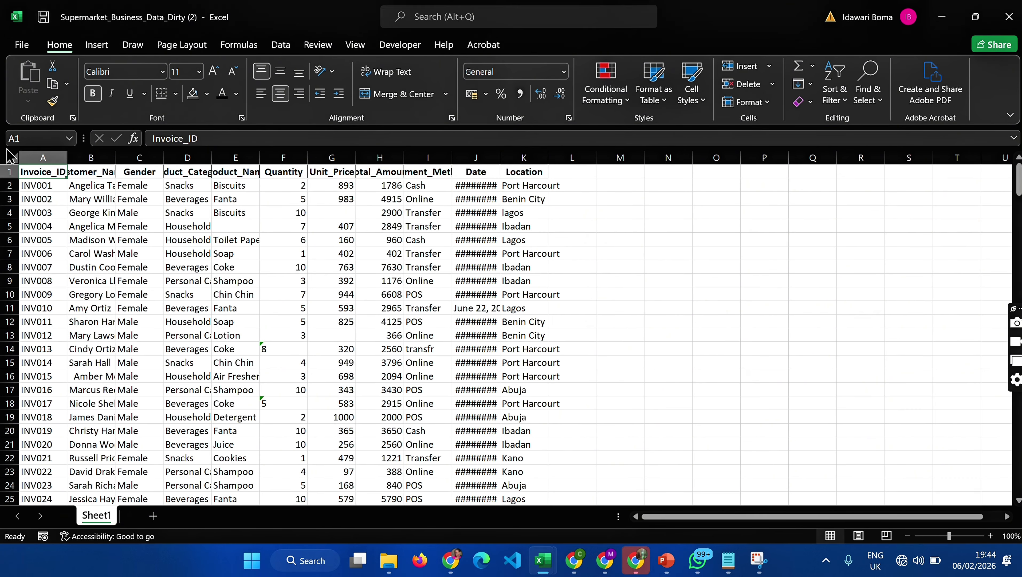
pyautogui.click(9, 154)
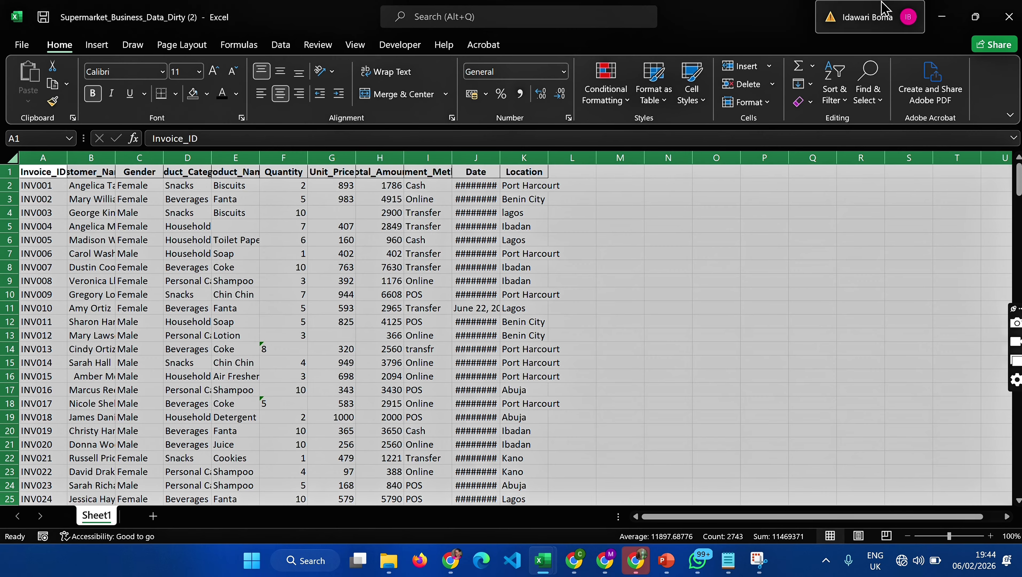
pyautogui.click(762, 104)
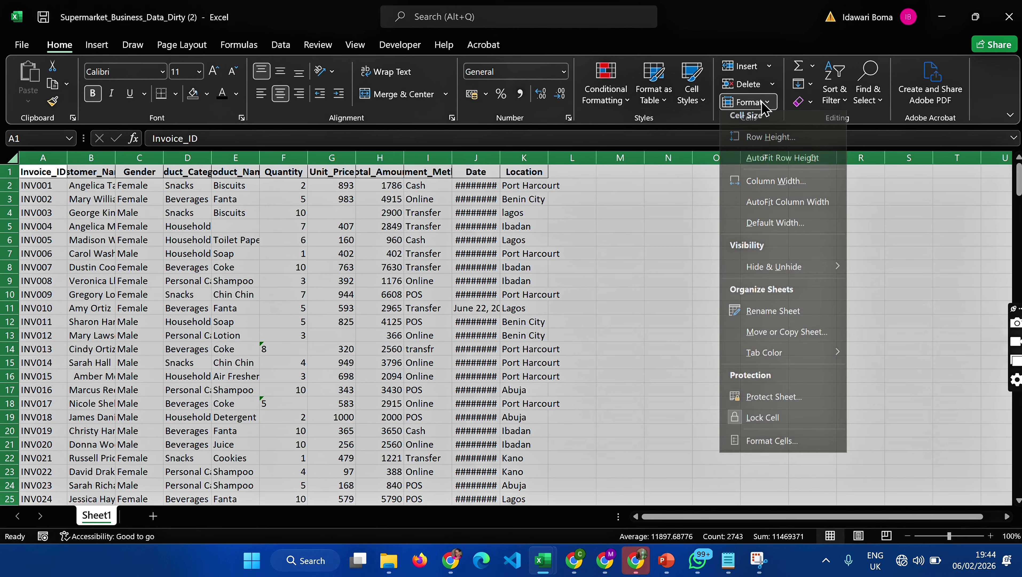
pyautogui.click(786, 206)
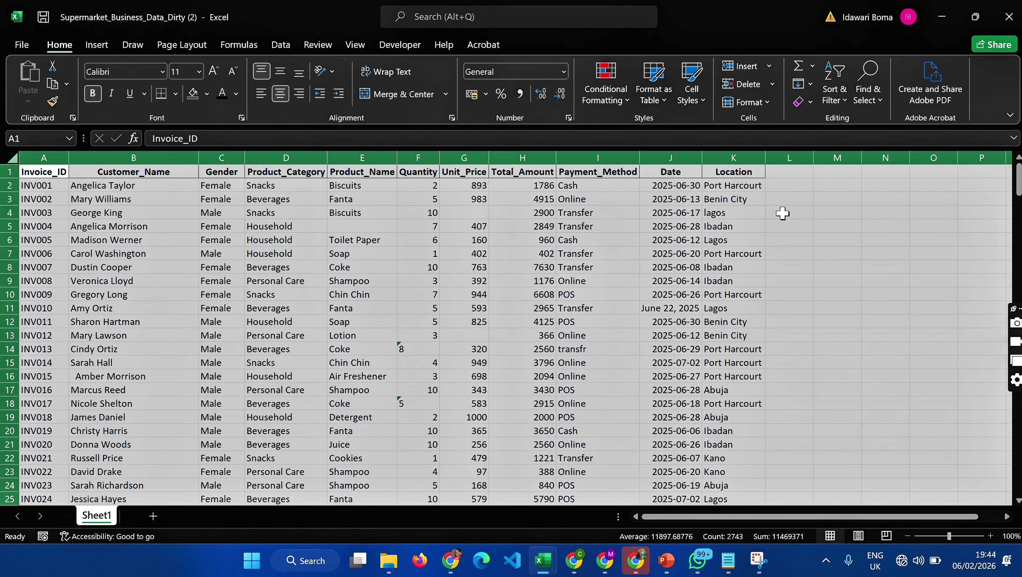
pyautogui.click(221, 239)
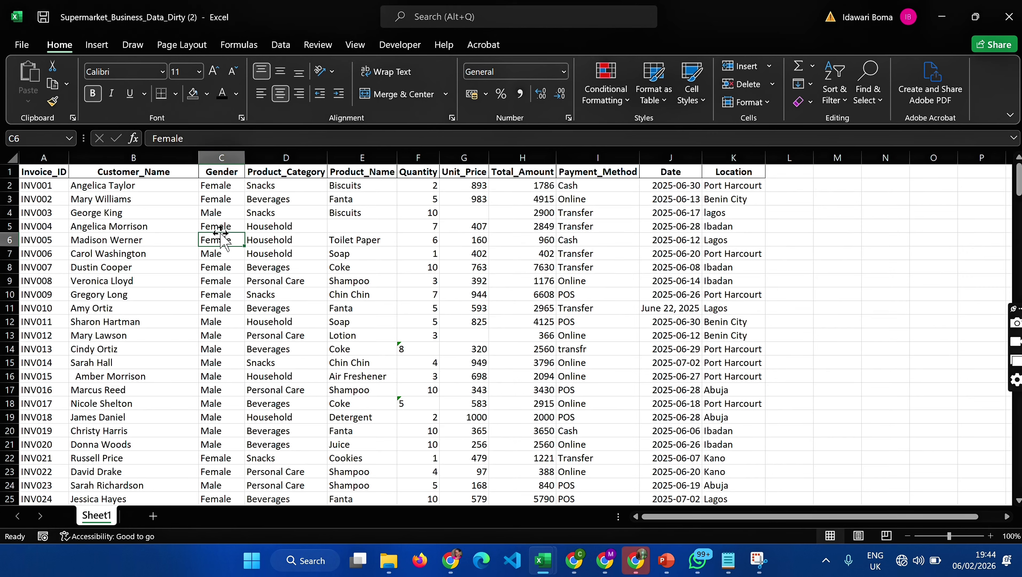
pyautogui.click(58, 177)
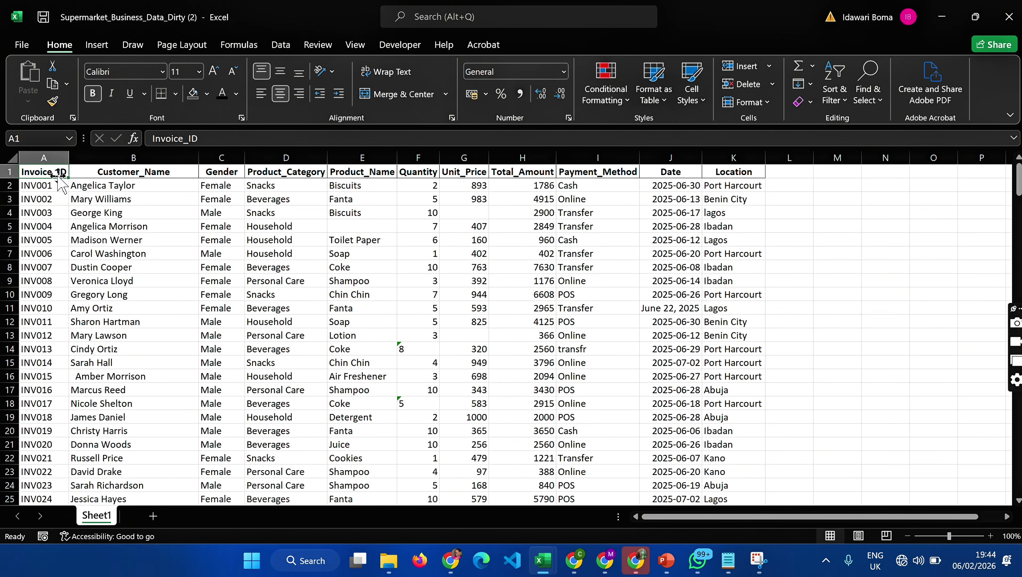
pyautogui.click(14, 160)
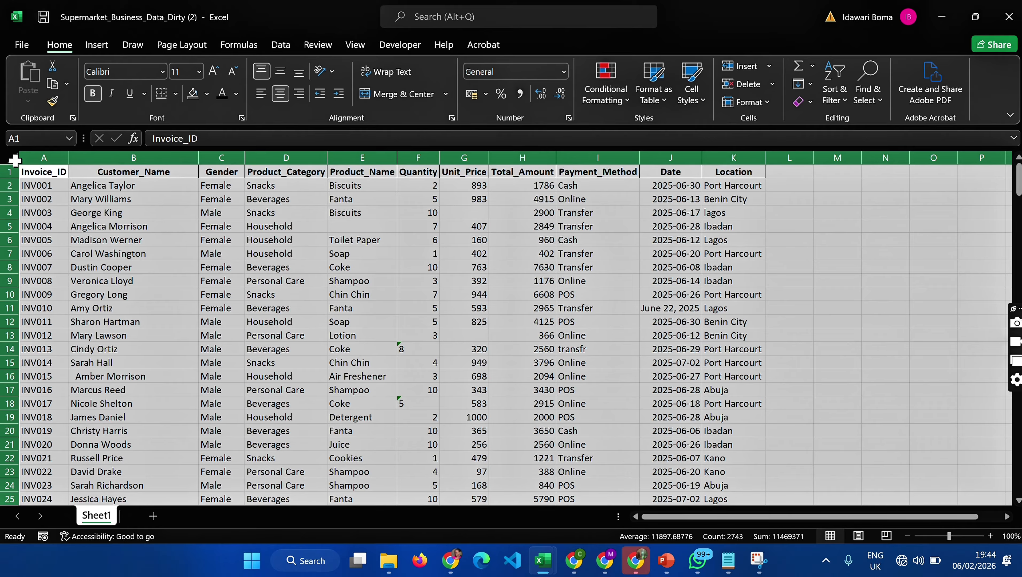
pyautogui.click(113, 443)
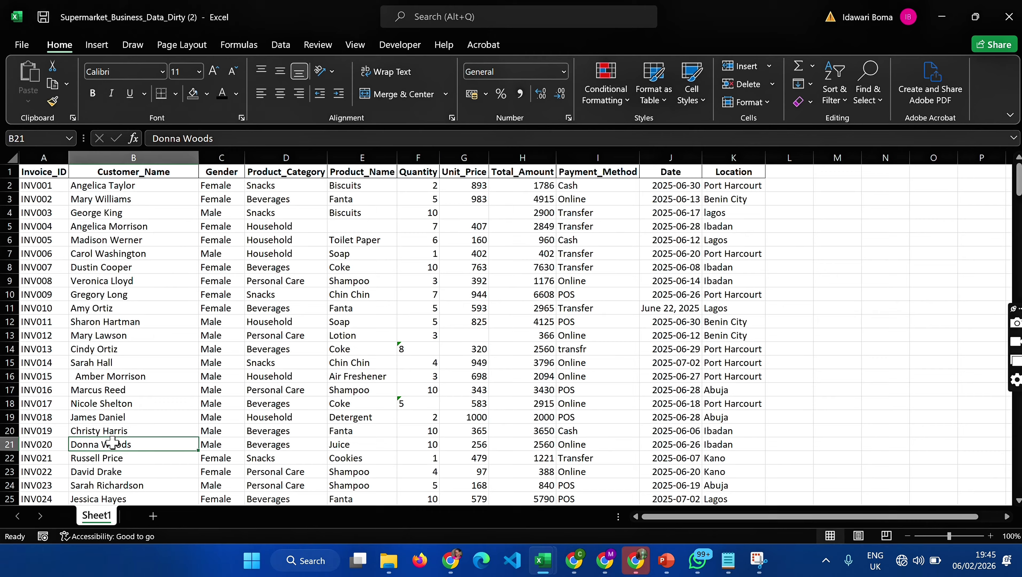
# - Create a copy of Sheet1 at the end of the workbook
pyautogui.rightClick(104, 521)
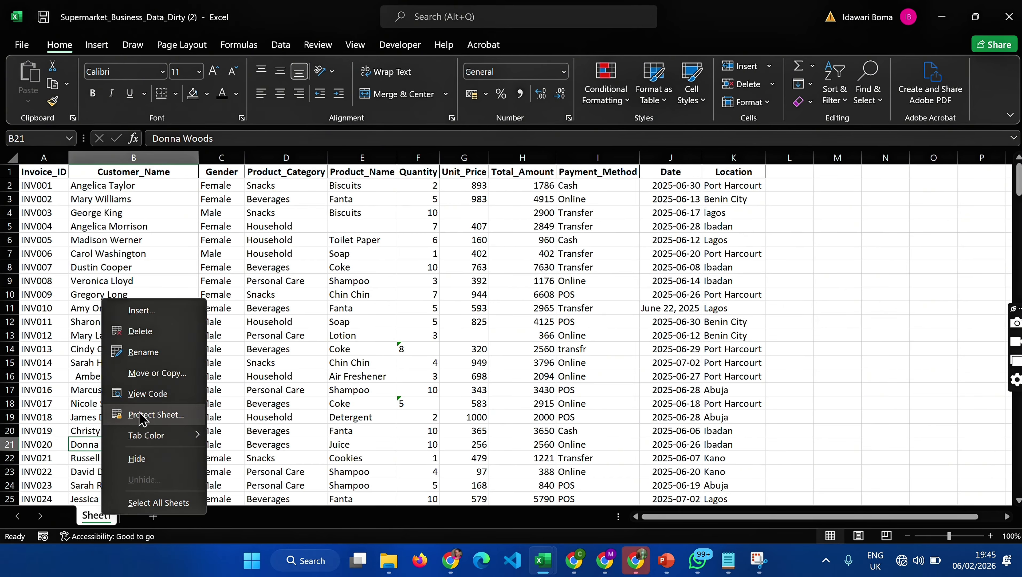
pyautogui.click(152, 372)
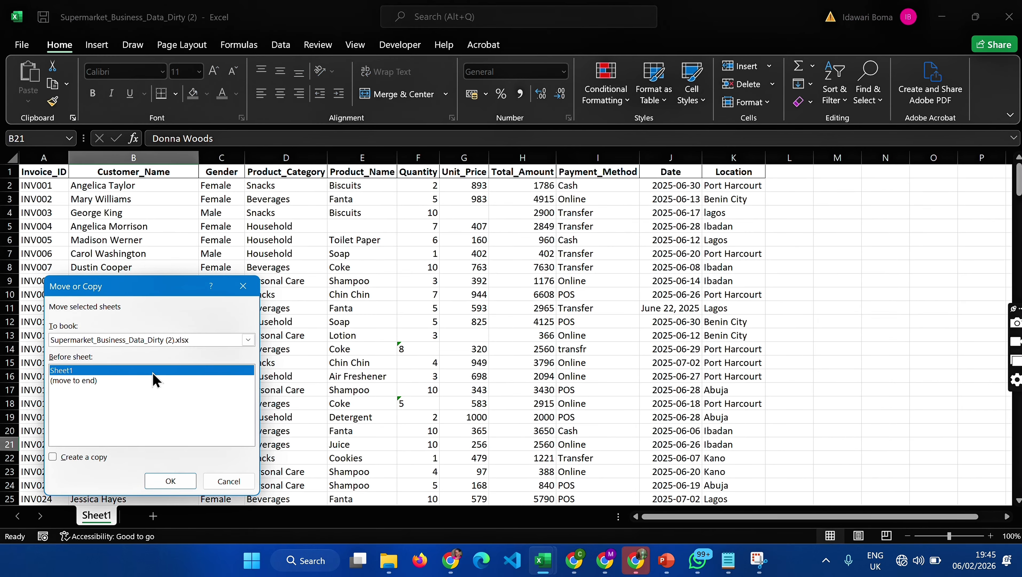
pyautogui.click(91, 381)
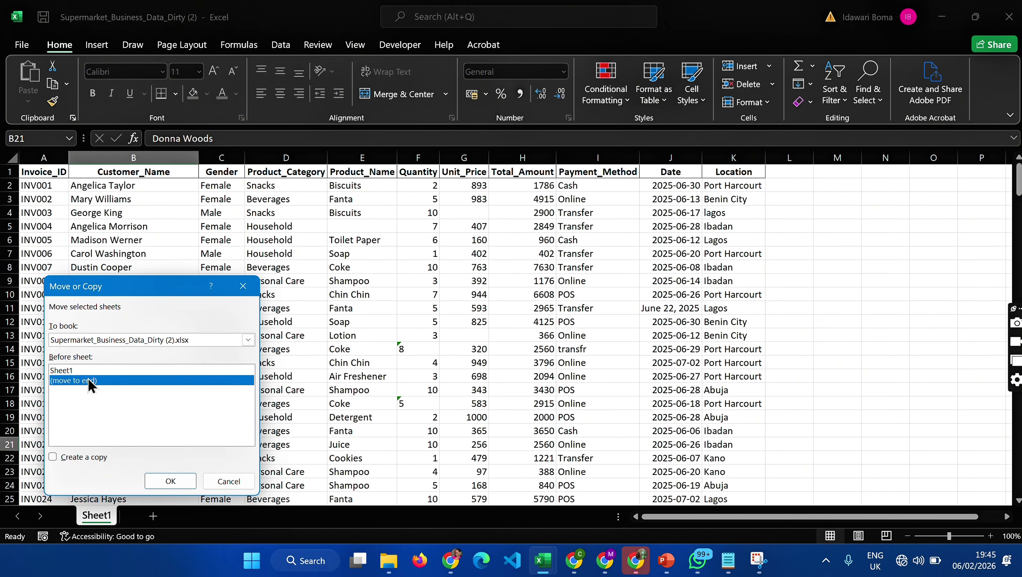
pyautogui.click(52, 457)
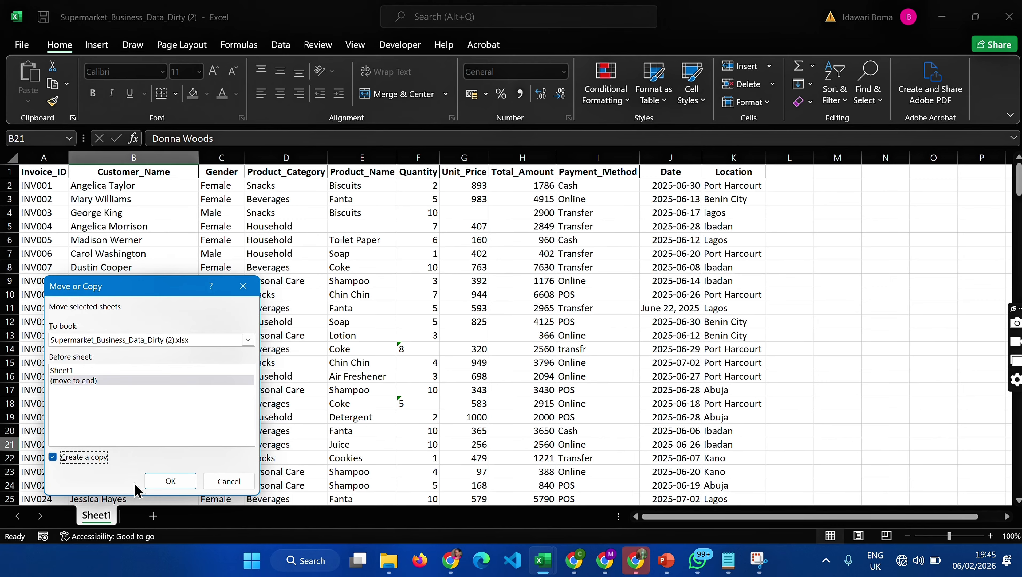
pyautogui.click(163, 481)
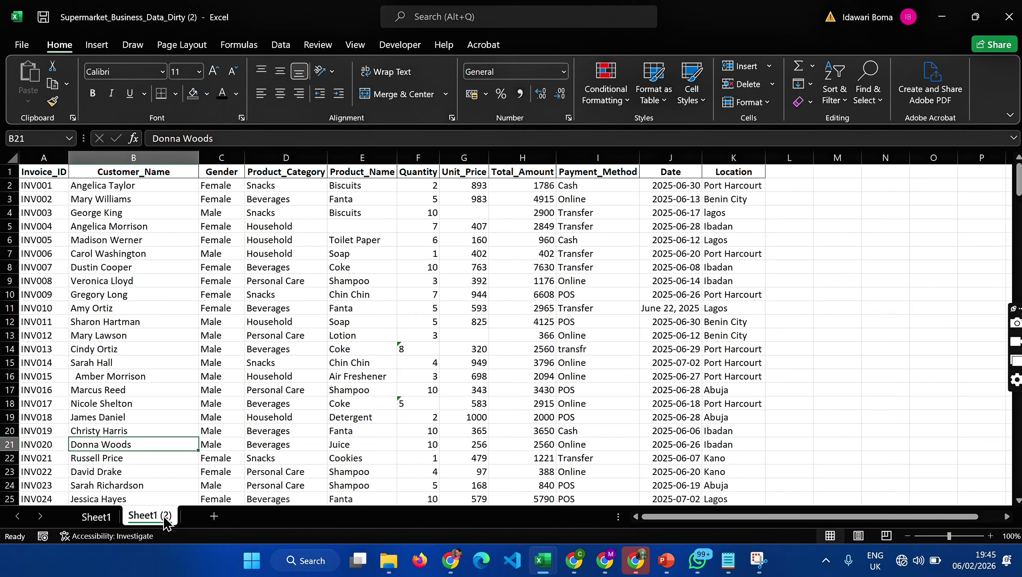
# - Rename the copied sheet as Raw
pyautogui.rightClick(166, 521)
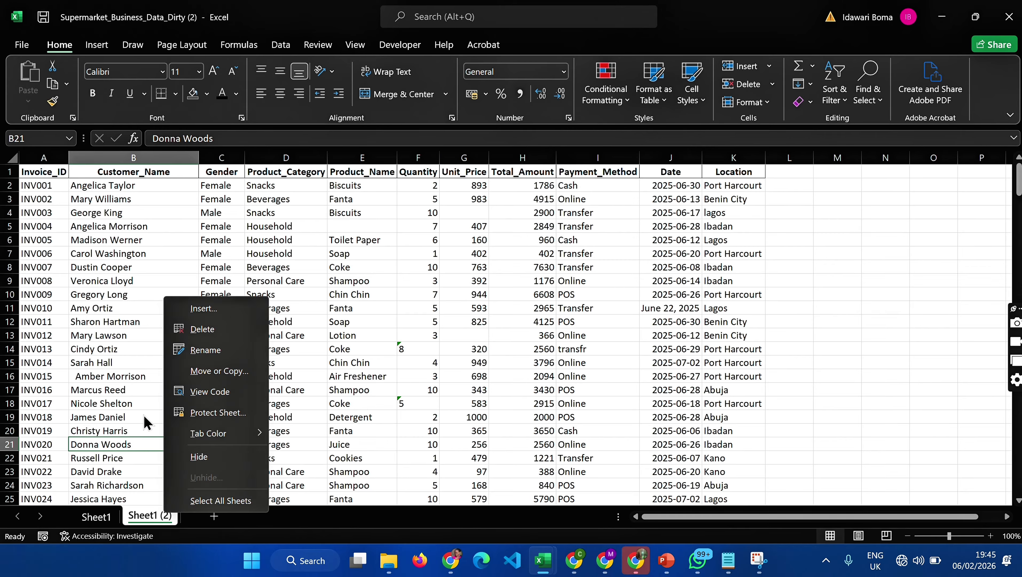
pyautogui.click(204, 351)
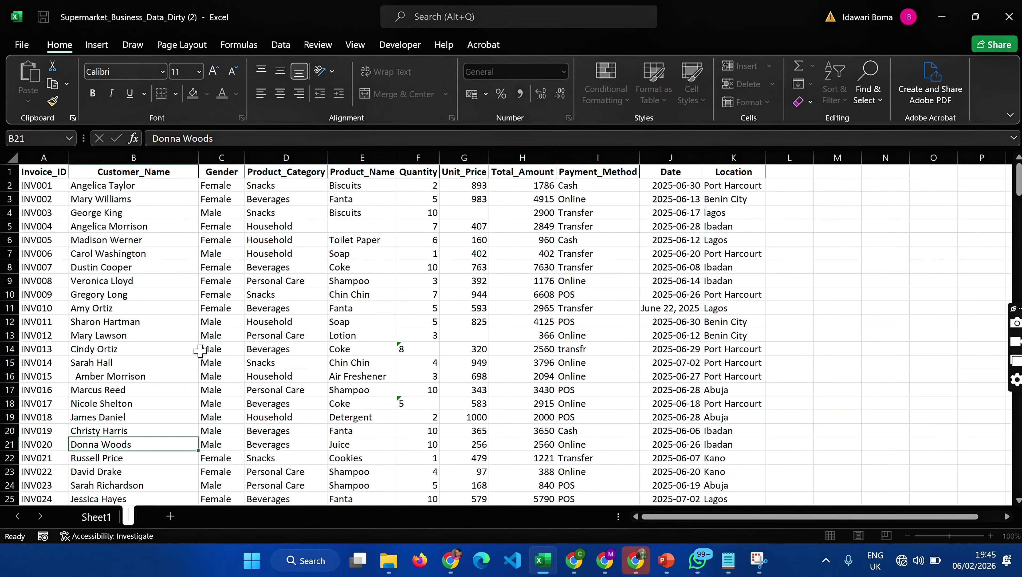
pyautogui.write('Raw')
pyautogui.press('Return')
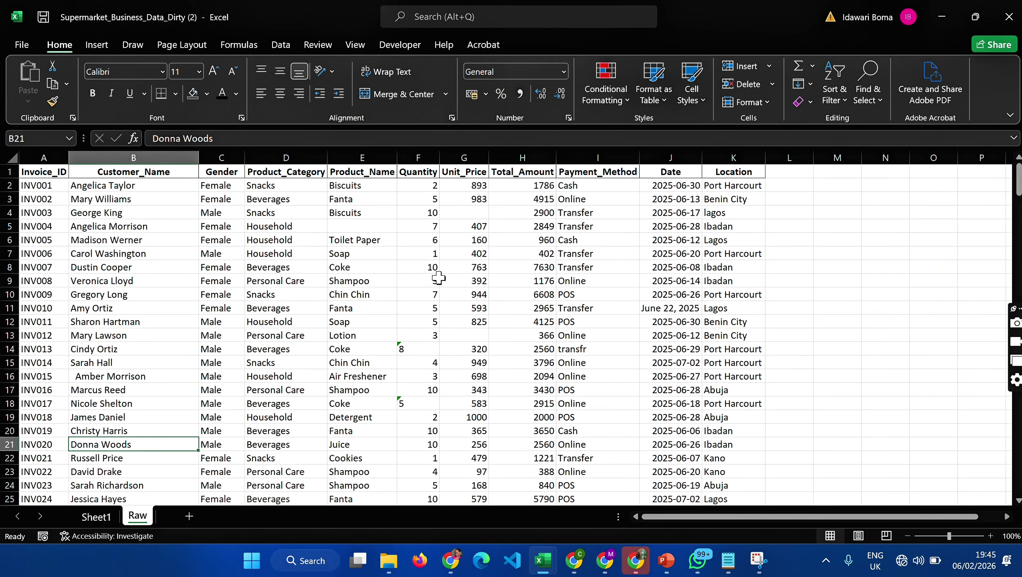
# - Add filters to the header row and widen the Invoice_ID, Gender, Date and Location columns
pyautogui.click(33, 171)
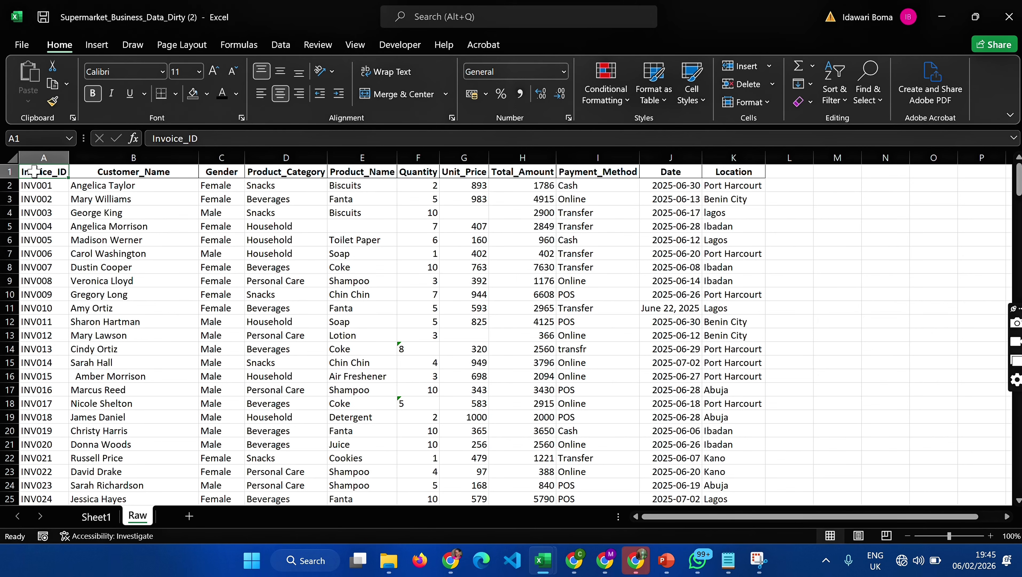
pyautogui.hotkey('ctrl', 'shift', 'l')
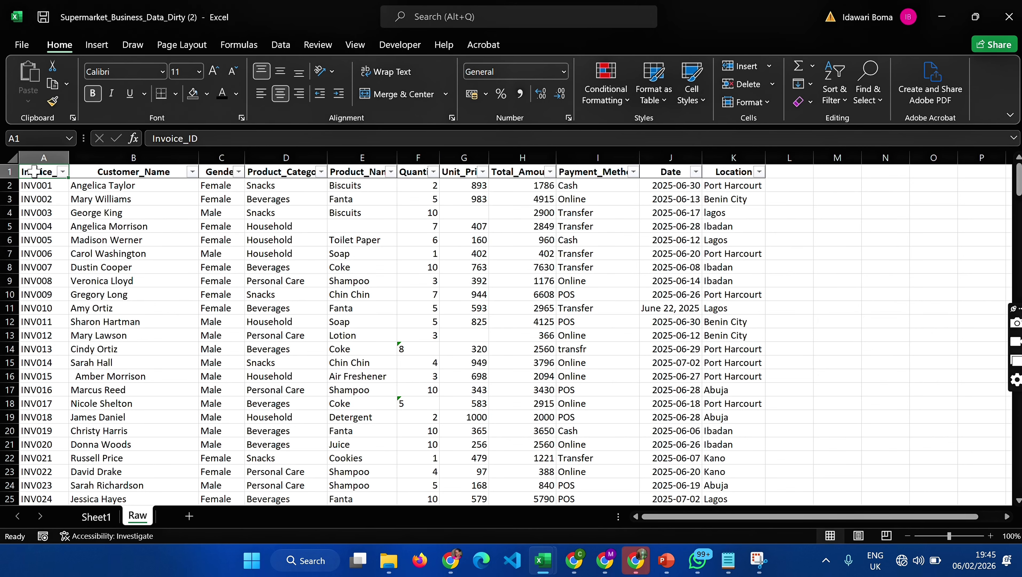
pyautogui.moveTo(68, 159); pyautogui.dragTo(84, 159)
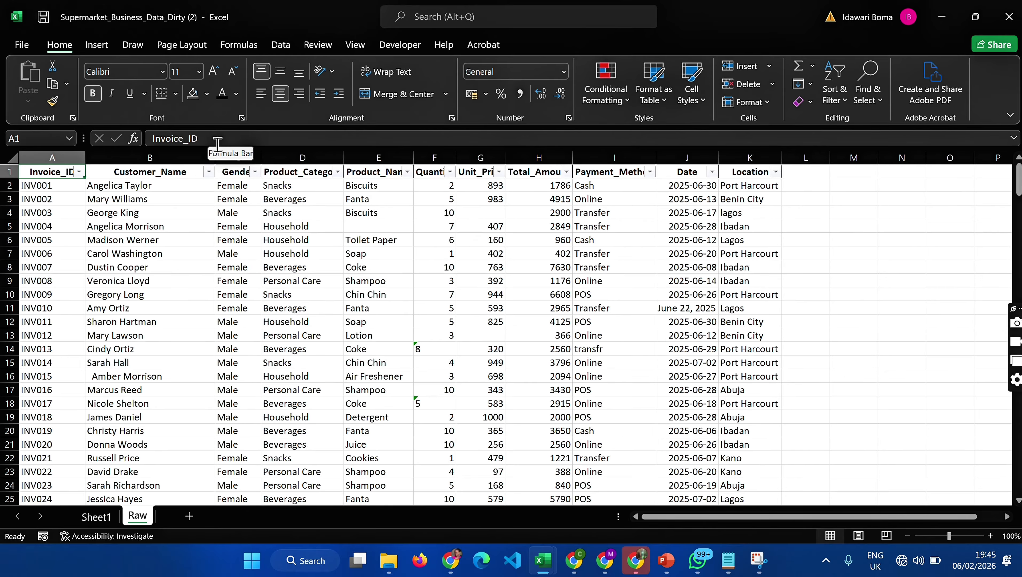
pyautogui.moveTo(261, 153); pyautogui.dragTo(294, 153)
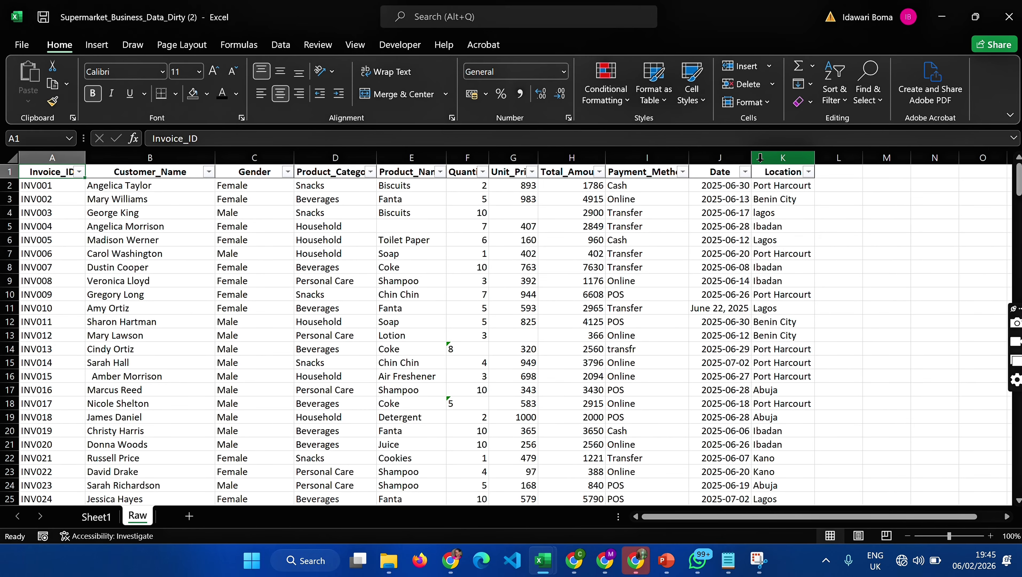
pyautogui.moveTo(752, 157); pyautogui.dragTo(787, 158)
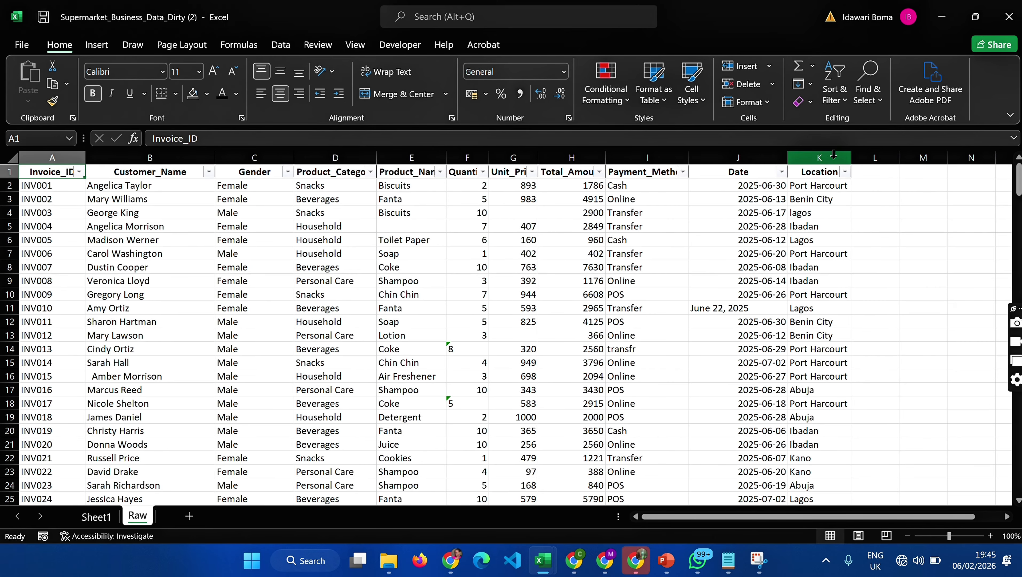
pyautogui.moveTo(850, 157); pyautogui.dragTo(879, 158)
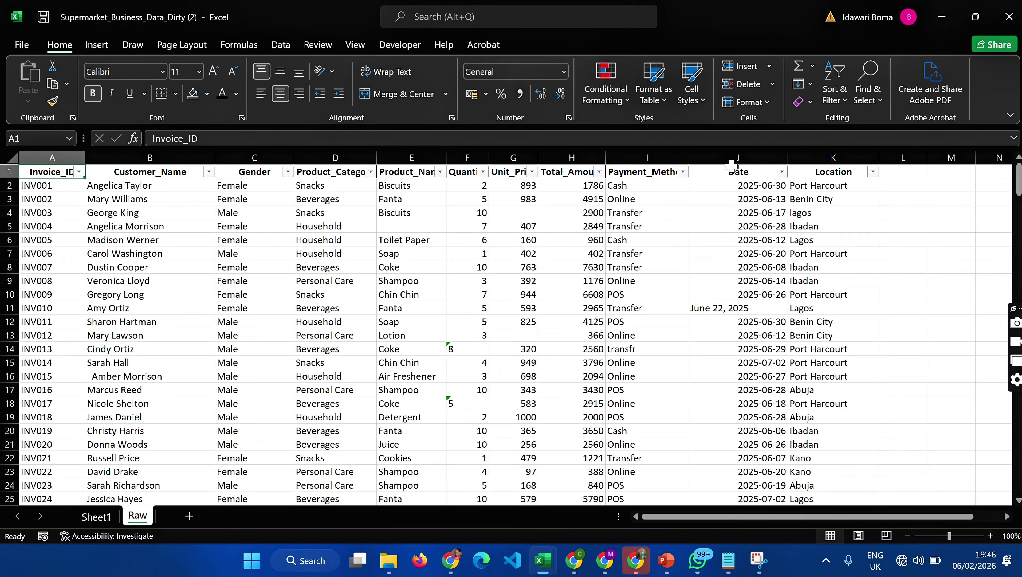
# - Start Text to Columns on the whole Date column as delimited data with Tab as the delimiter, and proceed to the column format settings
pyautogui.click(757, 307)
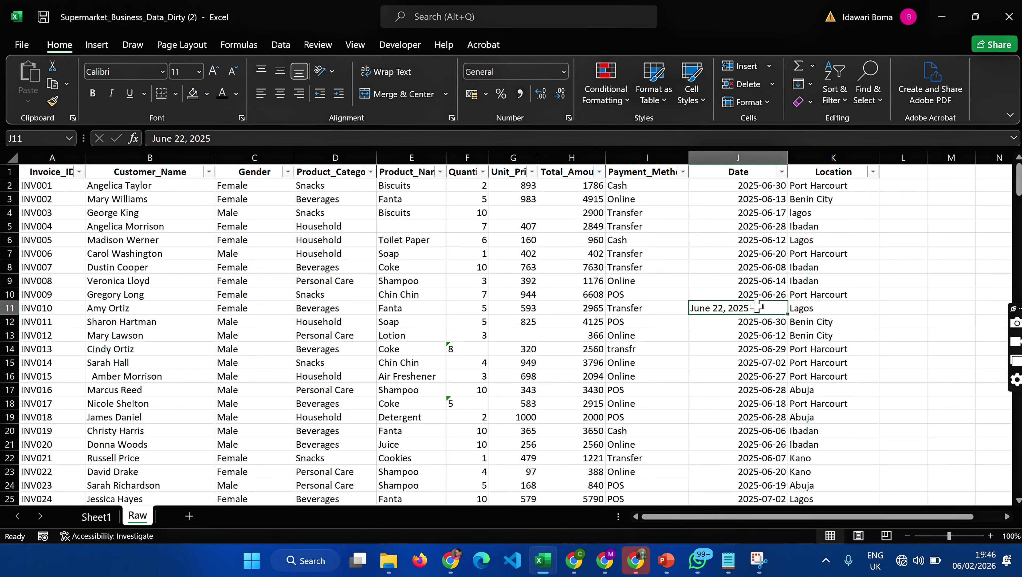
pyautogui.click(762, 155)
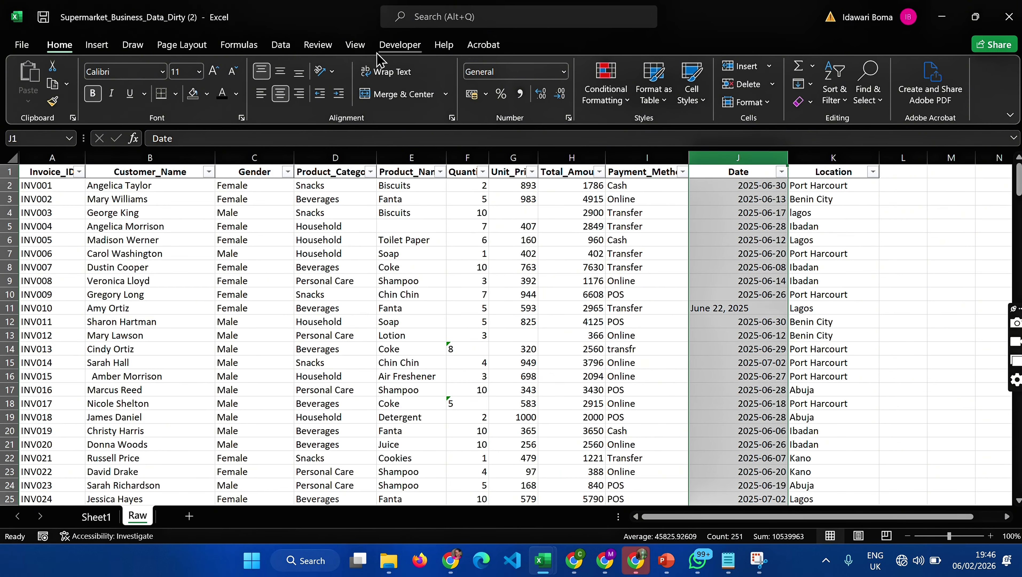
pyautogui.click(280, 44)
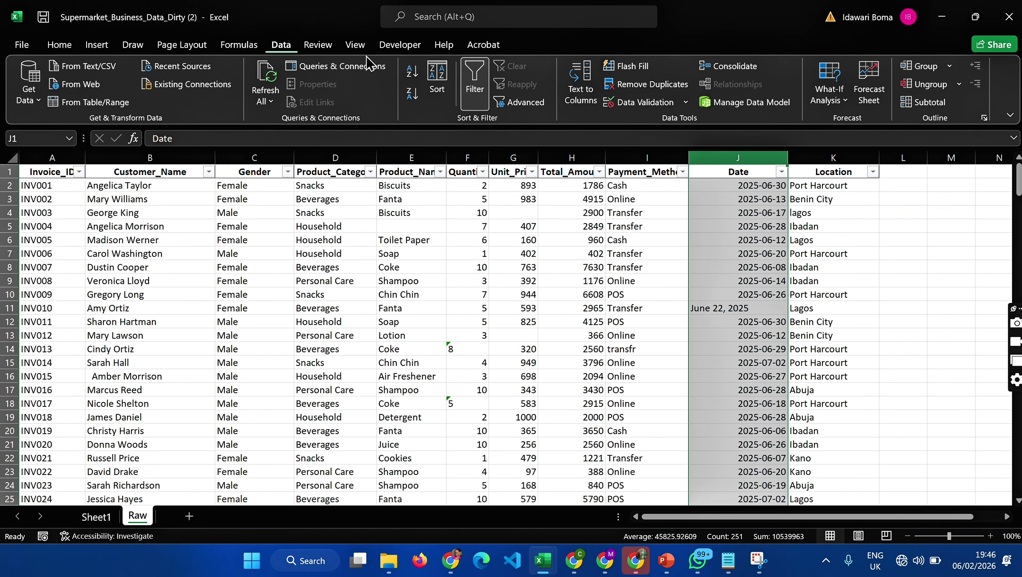
pyautogui.click(588, 97)
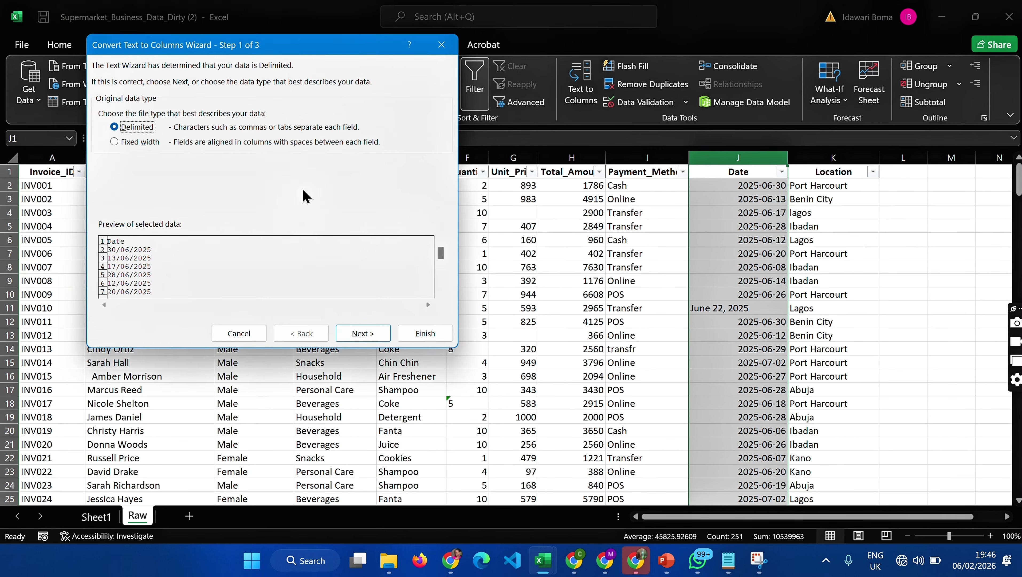
pyautogui.click(363, 333)
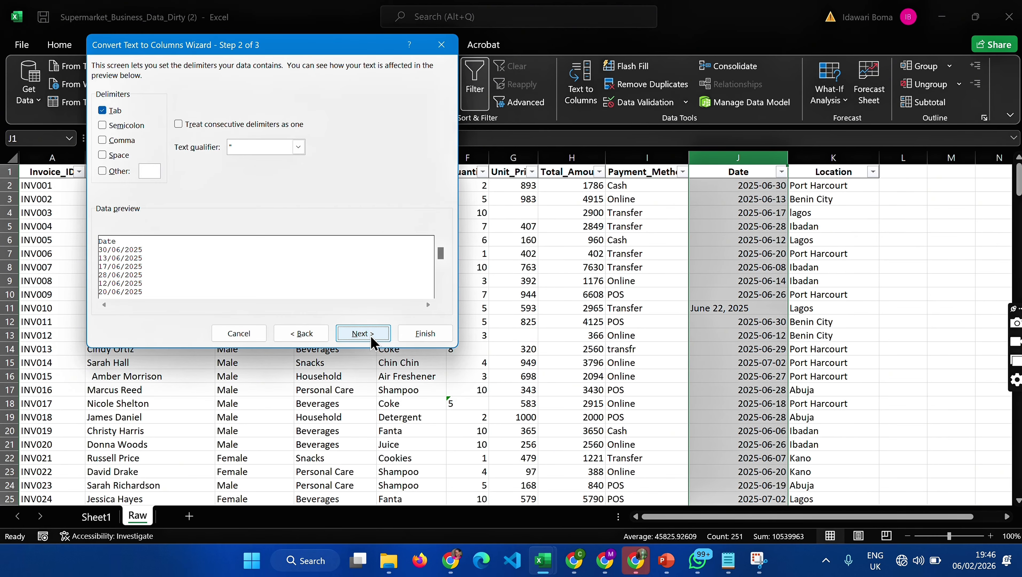
pyautogui.click(363, 334)
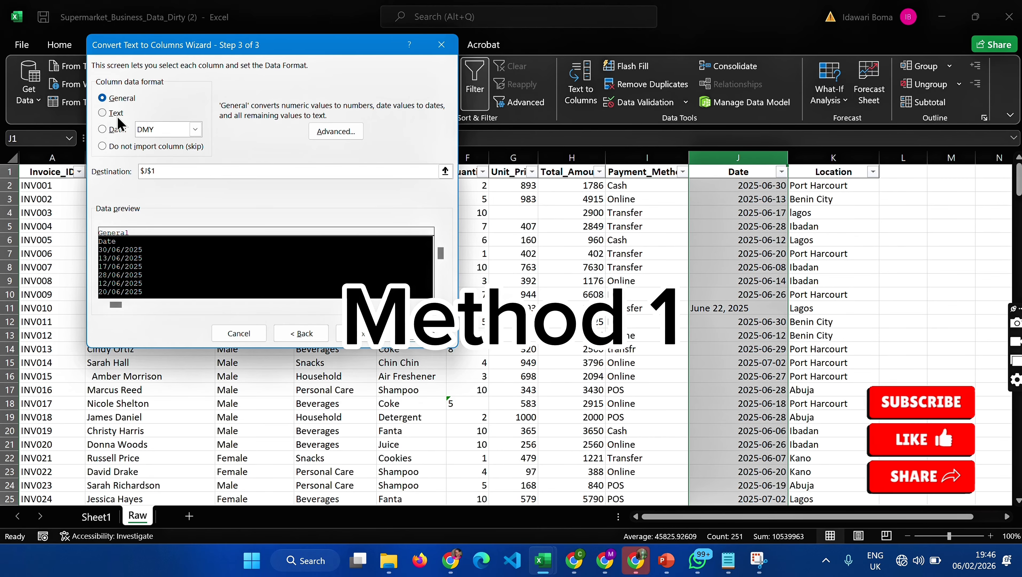
# - Set the column data format of the conversion to Date in DMY order
pyautogui.click(110, 130)
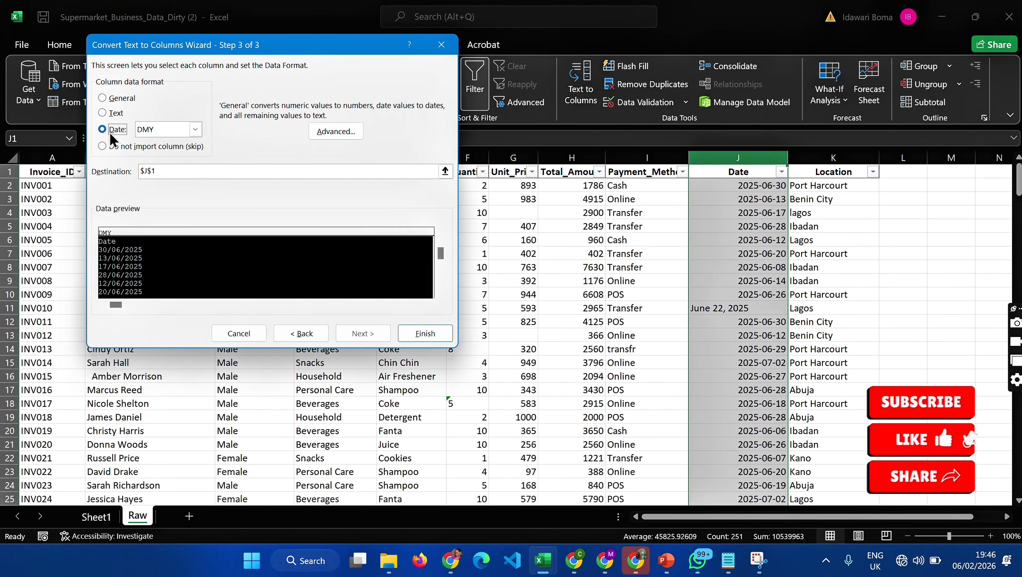
pyautogui.click(195, 130)
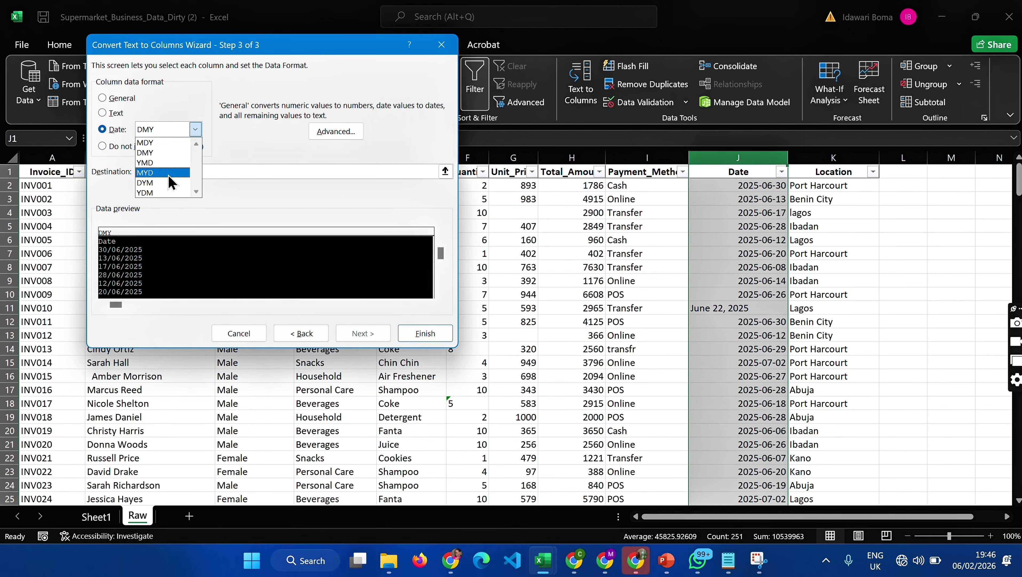
pyautogui.click(169, 175)
pyautogui.click(196, 130)
pyautogui.click(148, 153)
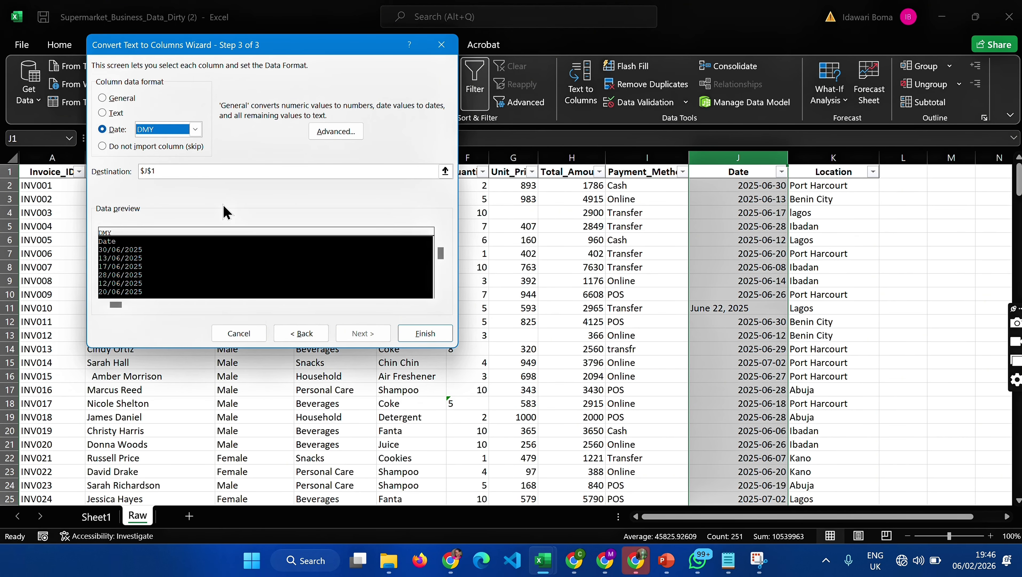
# - Set the conversion's destination to cell M1 and finish the Text to Columns conversion
pyautogui.click(150, 172)
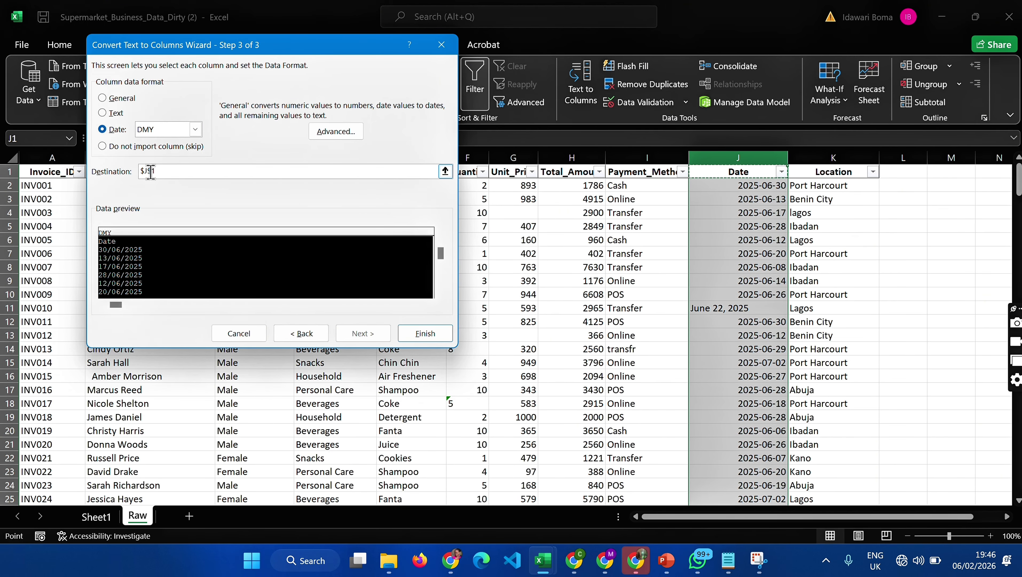
pyautogui.click(147, 170)
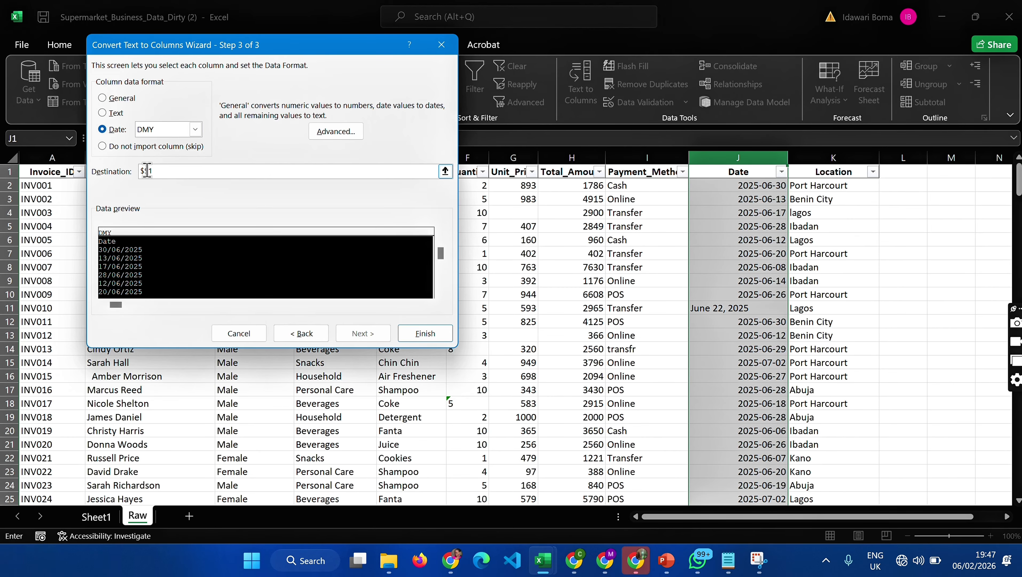
pyautogui.write('m')
pyautogui.click(409, 337)
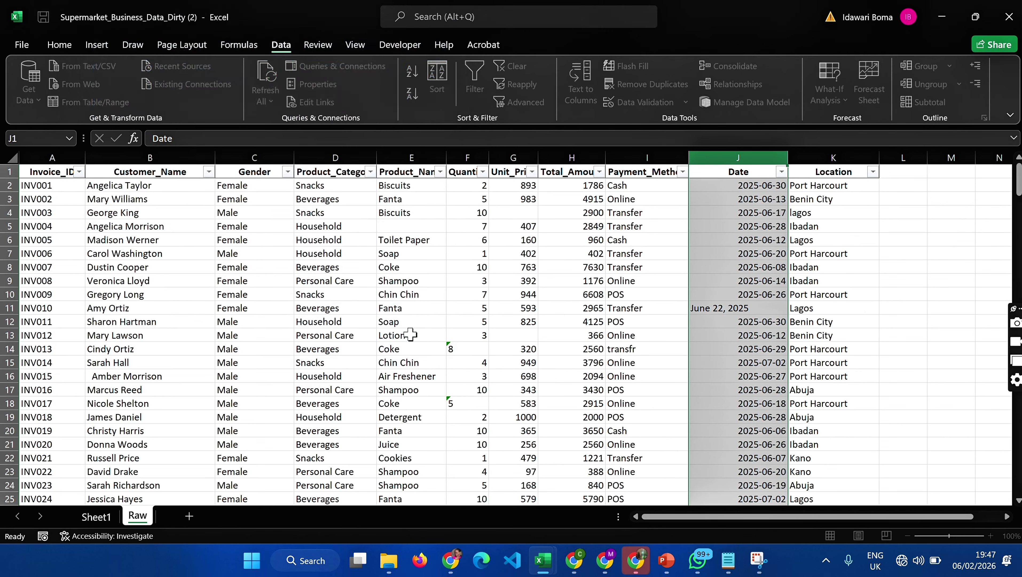
pyautogui.hscroll(2, 771, 237)
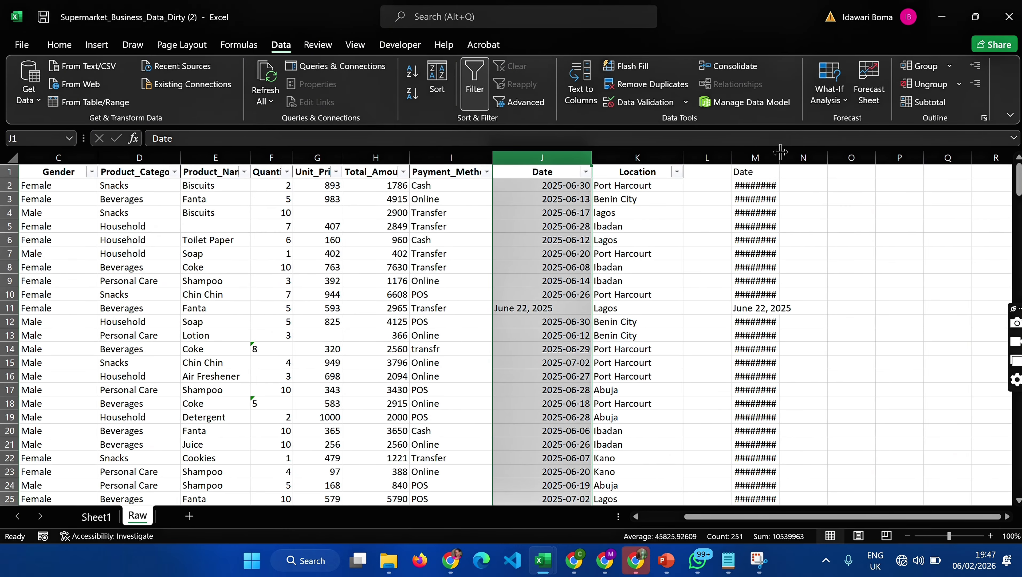
# - Widen column M so its converted dates display in full, and review them down the column
pyautogui.moveTo(778, 160); pyautogui.dragTo(820, 160)
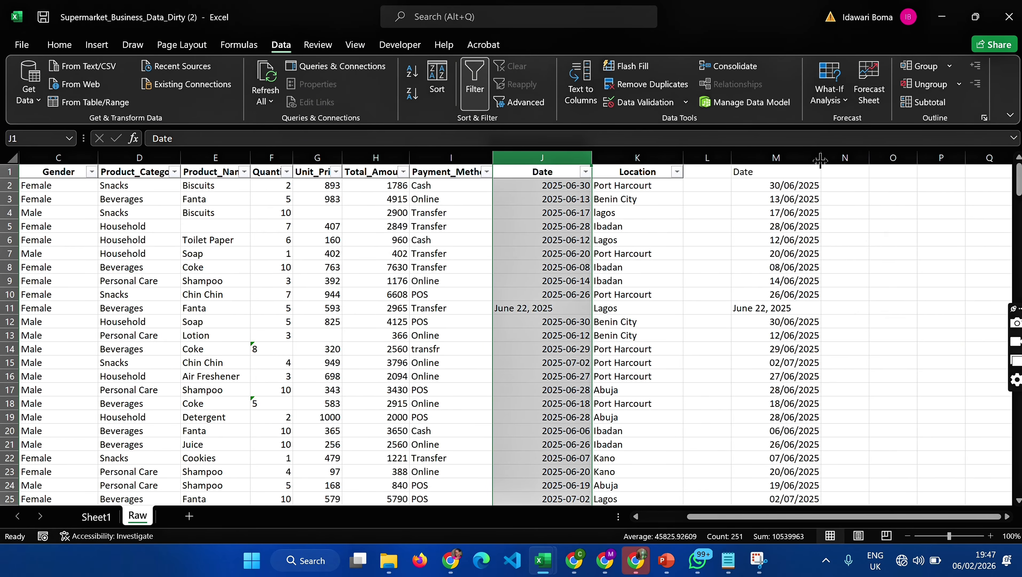
pyautogui.click(792, 157)
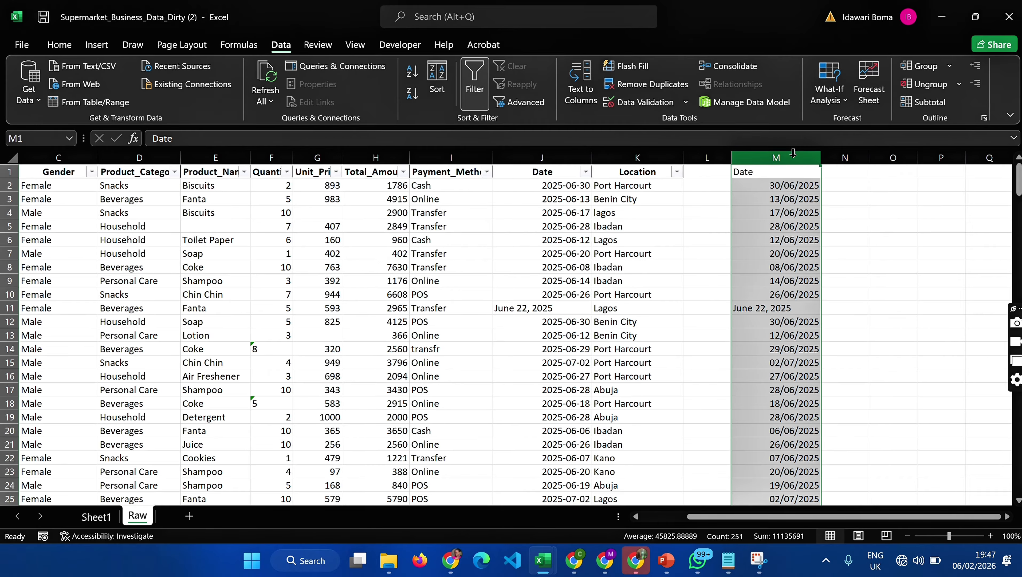
pyautogui.click(772, 280)
pyautogui.scroll(-4, 770, 276)
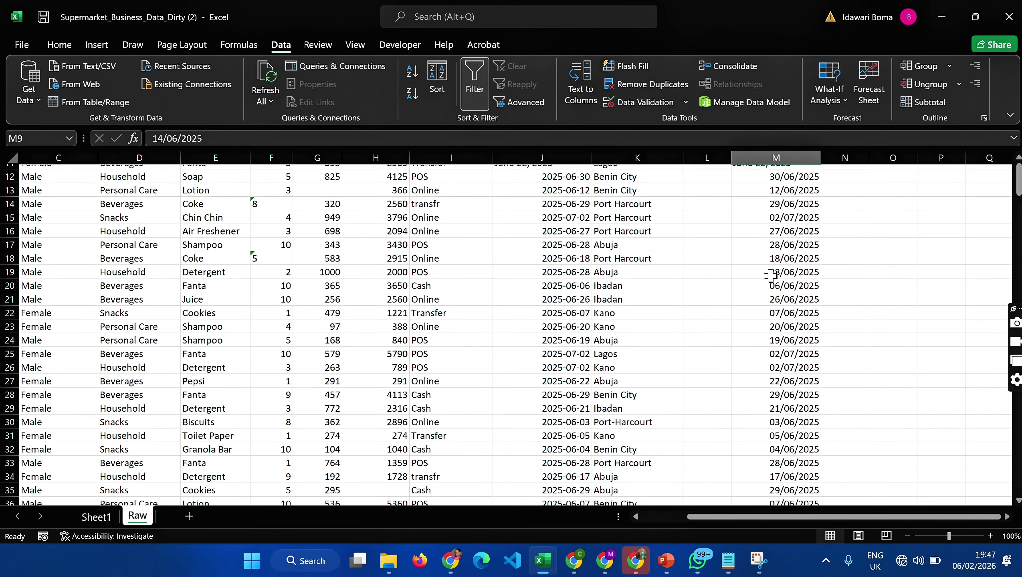
pyautogui.scroll(-12, 771, 276)
pyautogui.scroll(6, 770, 276)
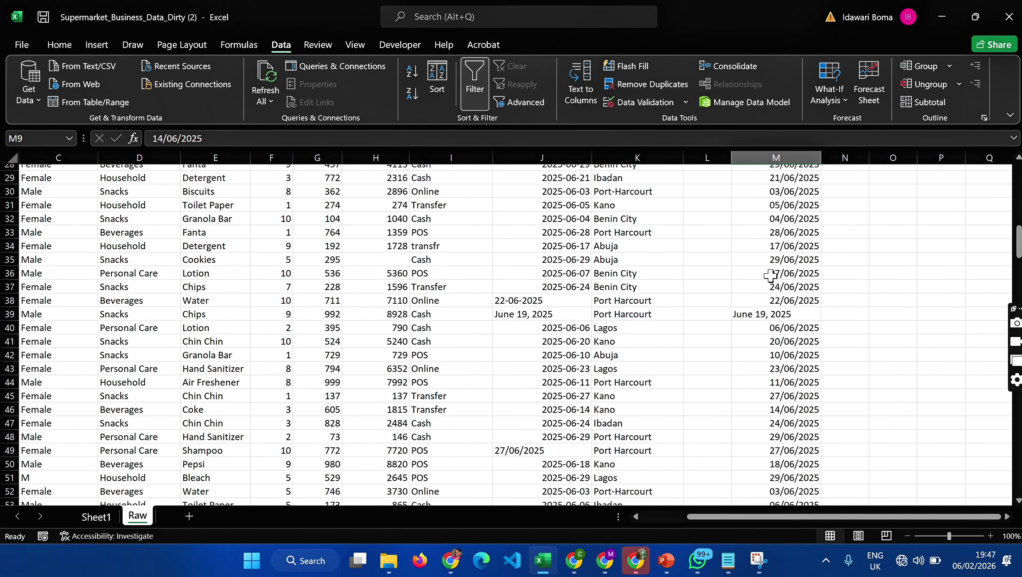
pyautogui.scroll(9, 771, 276)
# - Apply the Long Date number format to the whole of column M
pyautogui.click(774, 157)
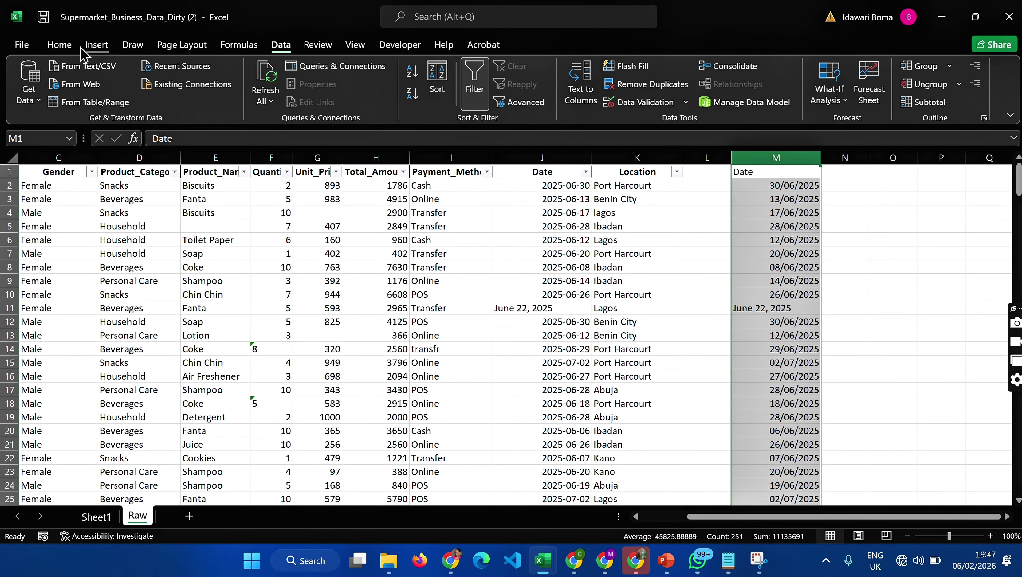
pyautogui.click(60, 44)
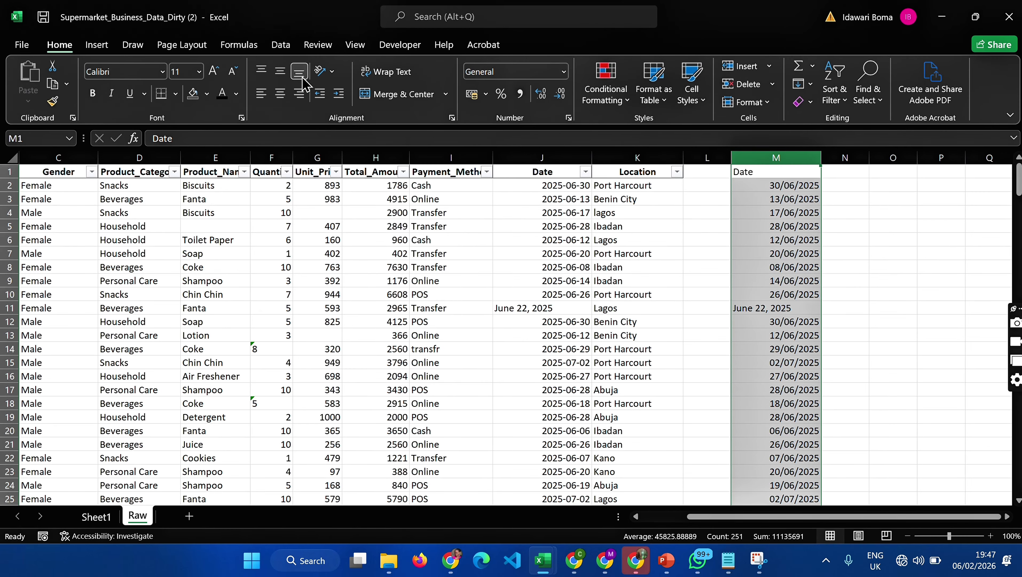
pyautogui.click(563, 77)
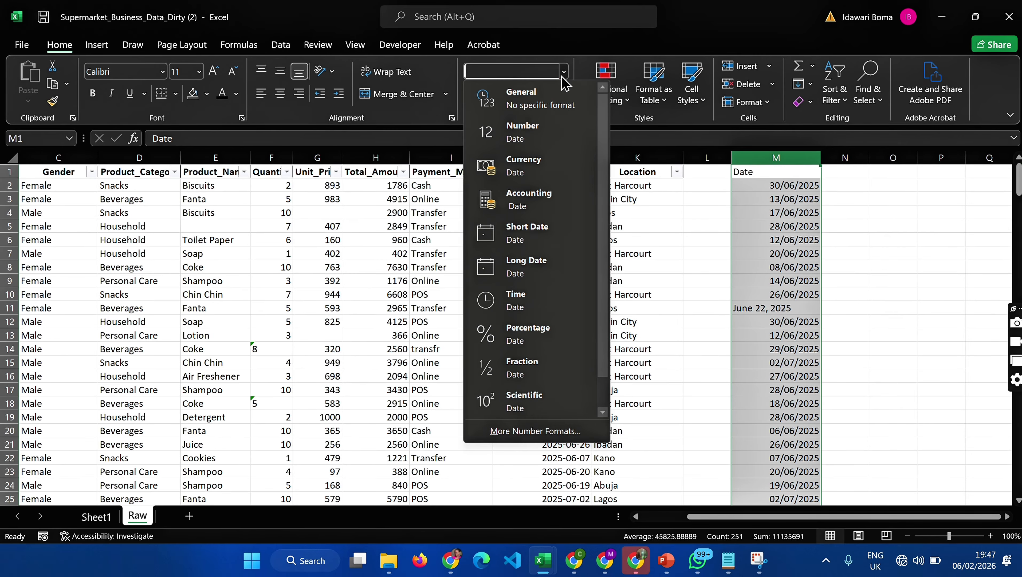
pyautogui.click(532, 274)
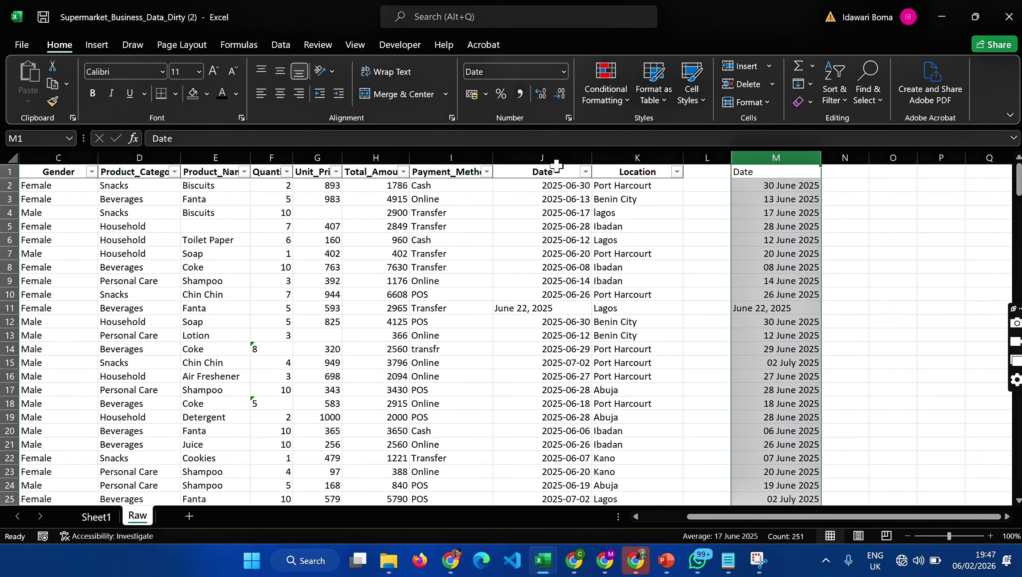
# - Turn the whole of column M into a table with headers and load it into the Power Query Editor
pyautogui.click(557, 157)
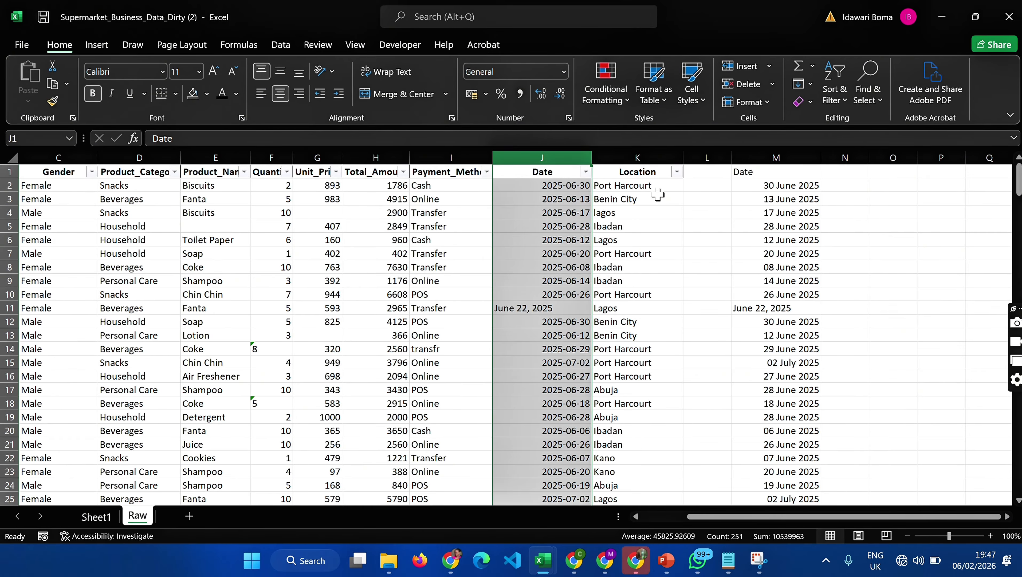
pyautogui.click(765, 152)
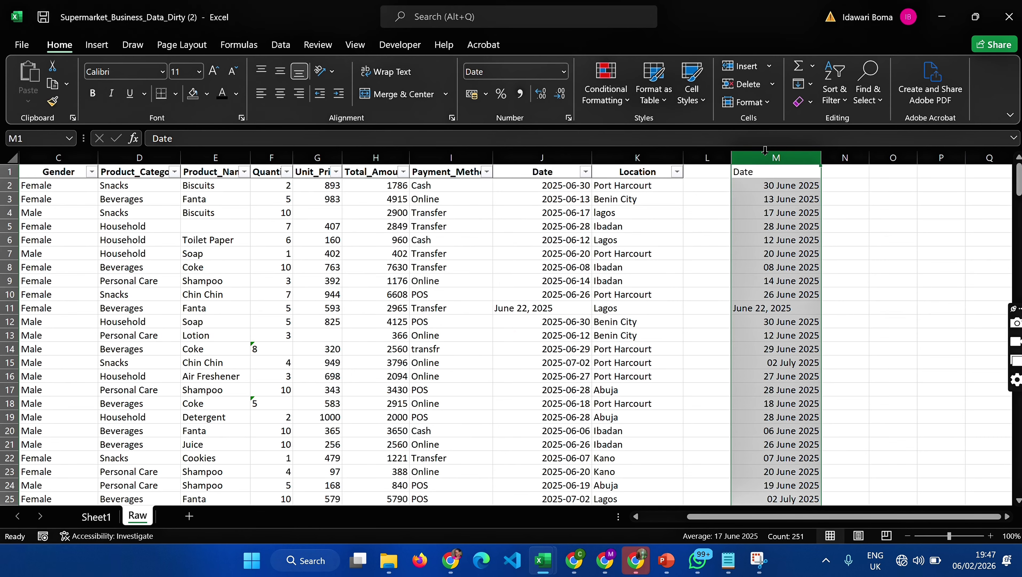
pyautogui.hscroll(4, 765, 150)
pyautogui.hscroll(-5, 765, 151)
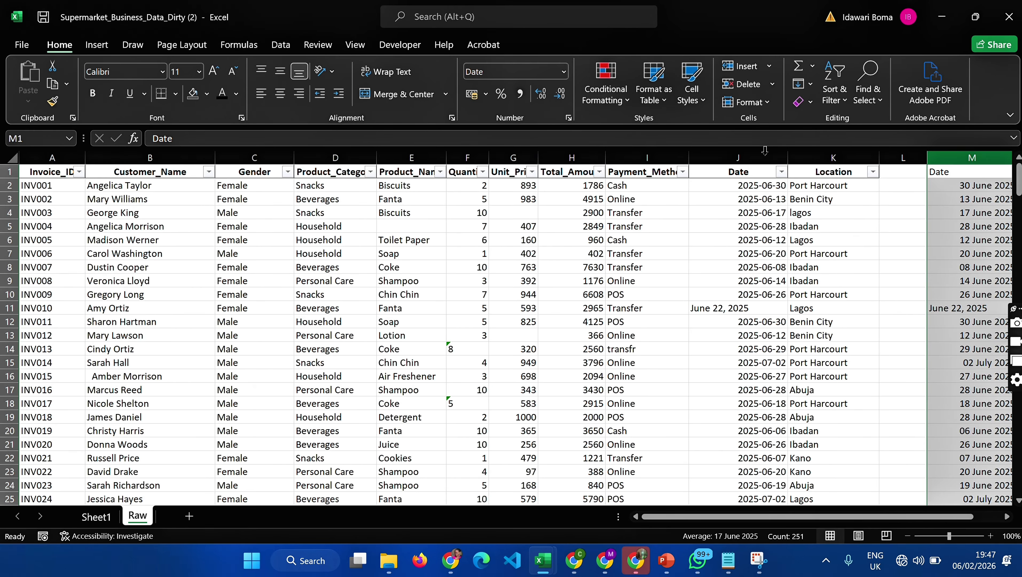
pyautogui.hscroll(2, 766, 150)
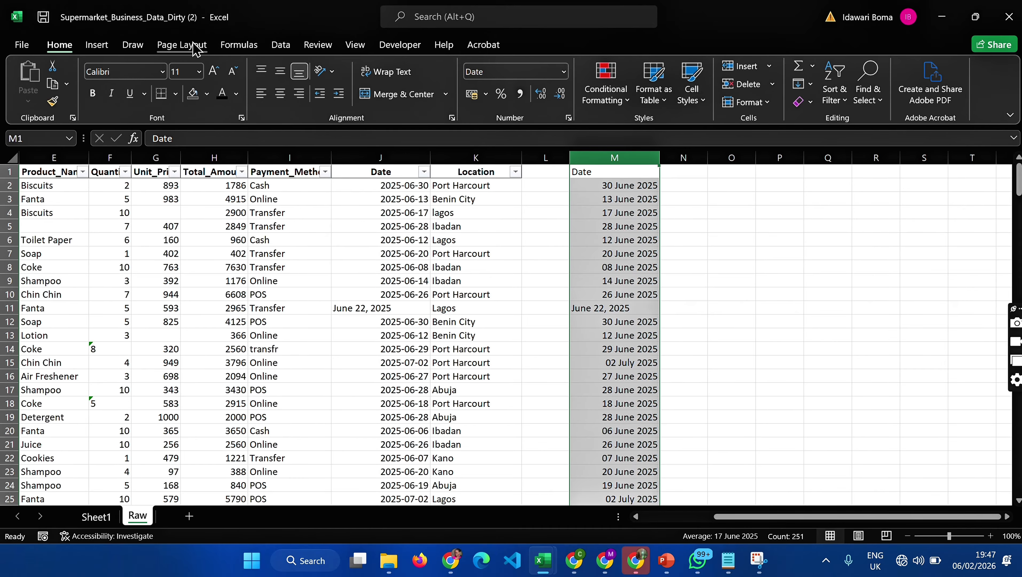
pyautogui.click(279, 45)
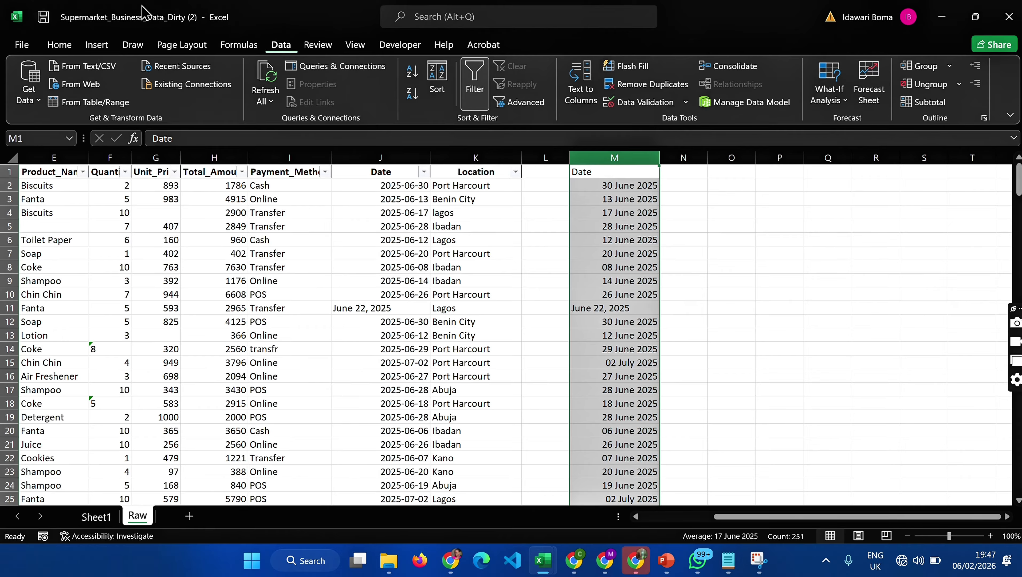
pyautogui.click(74, 113)
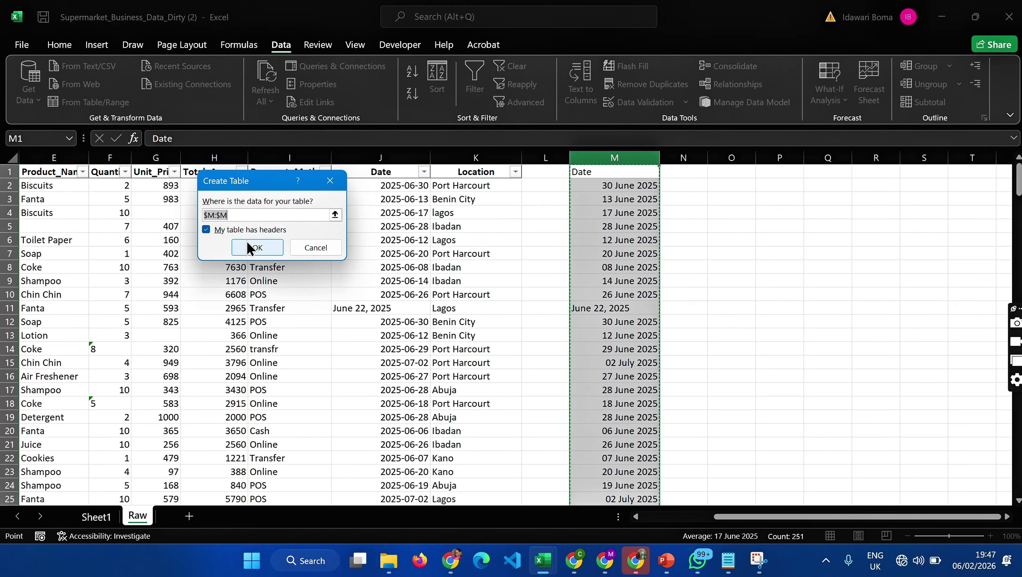
pyautogui.click(256, 248)
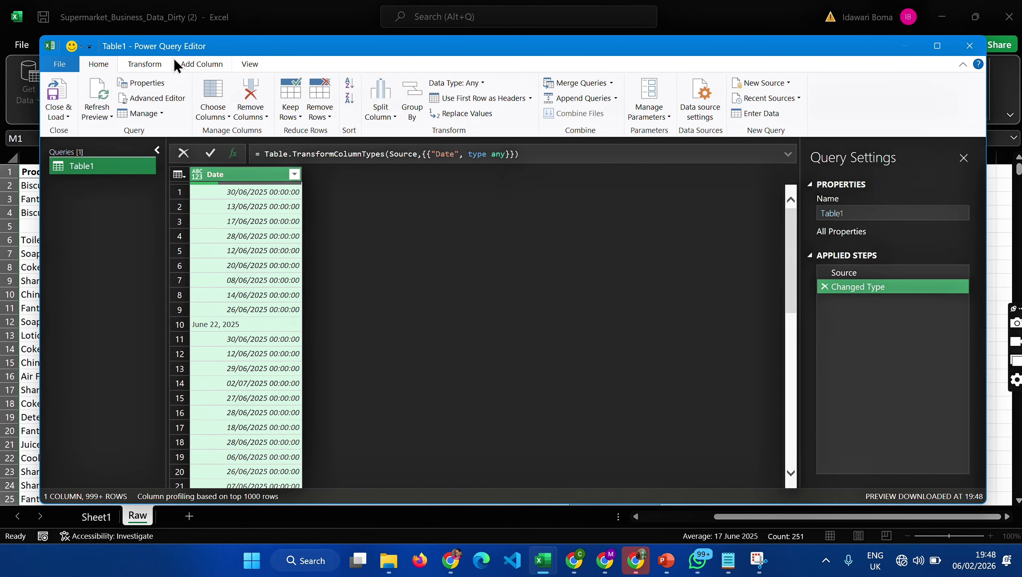
# - Change the Date column's data type to Date in the query and review the converted rows
pyautogui.click(145, 64)
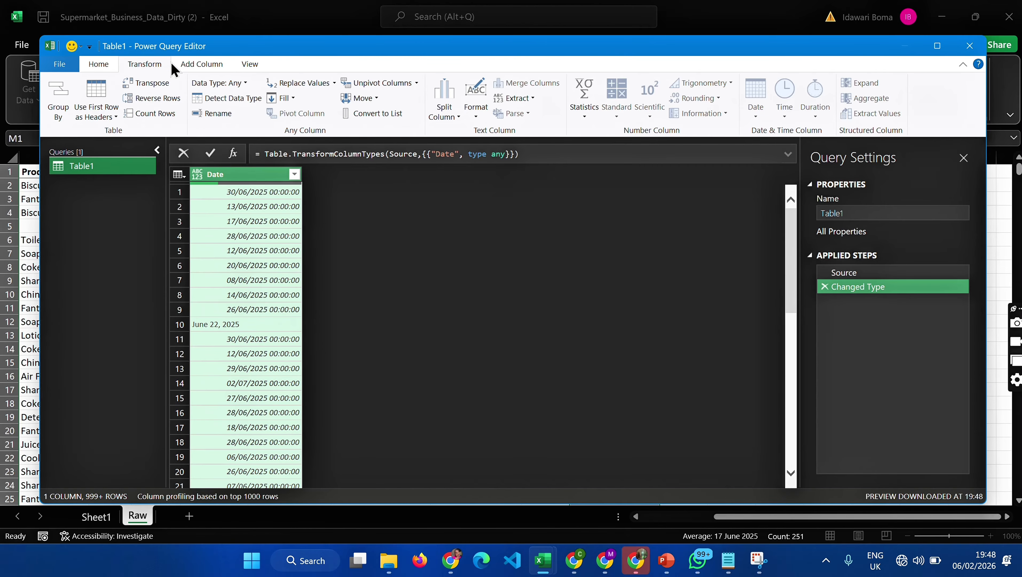
pyautogui.click(241, 81)
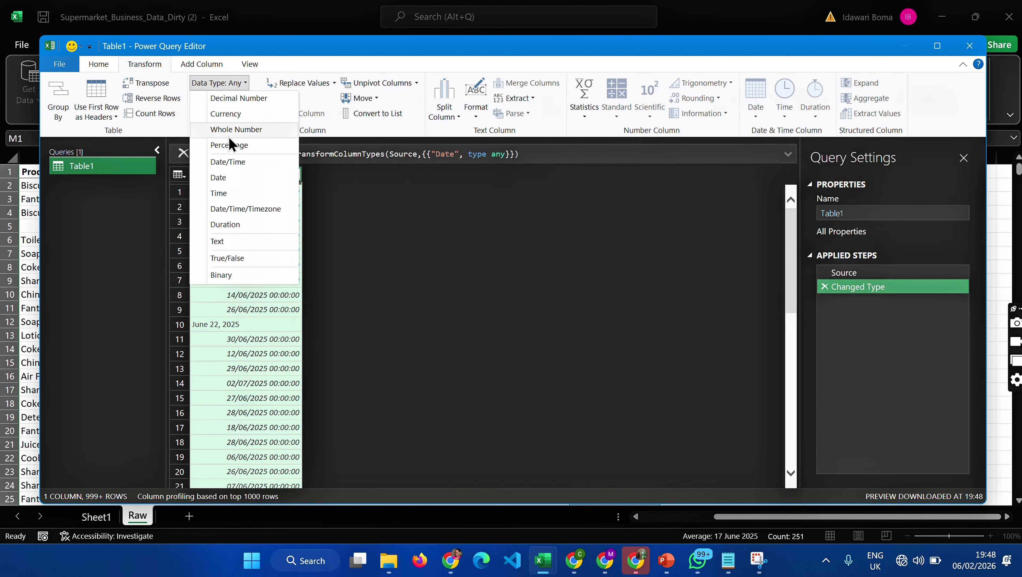
pyautogui.click(223, 177)
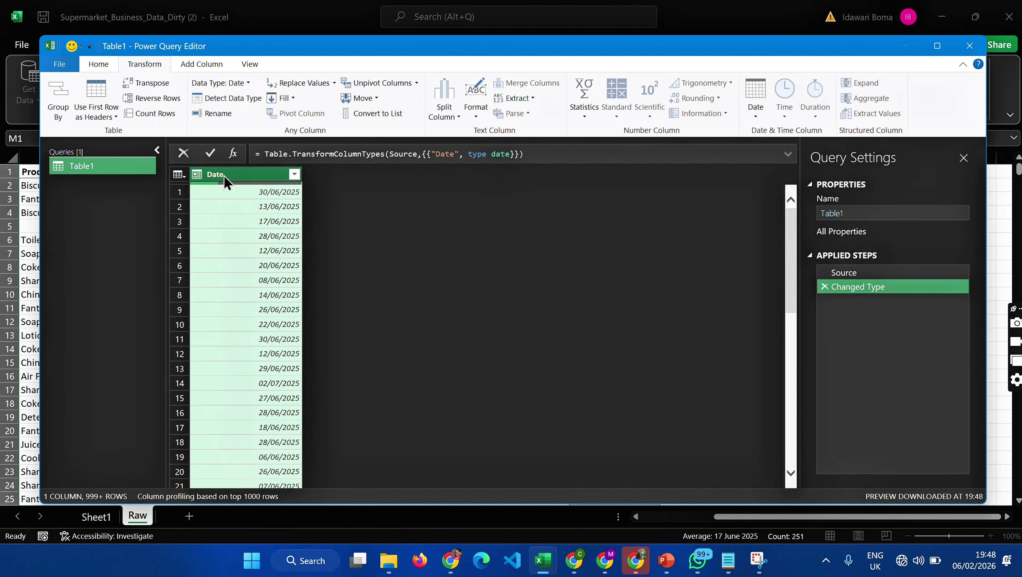
pyautogui.scroll(-20, 298, 262)
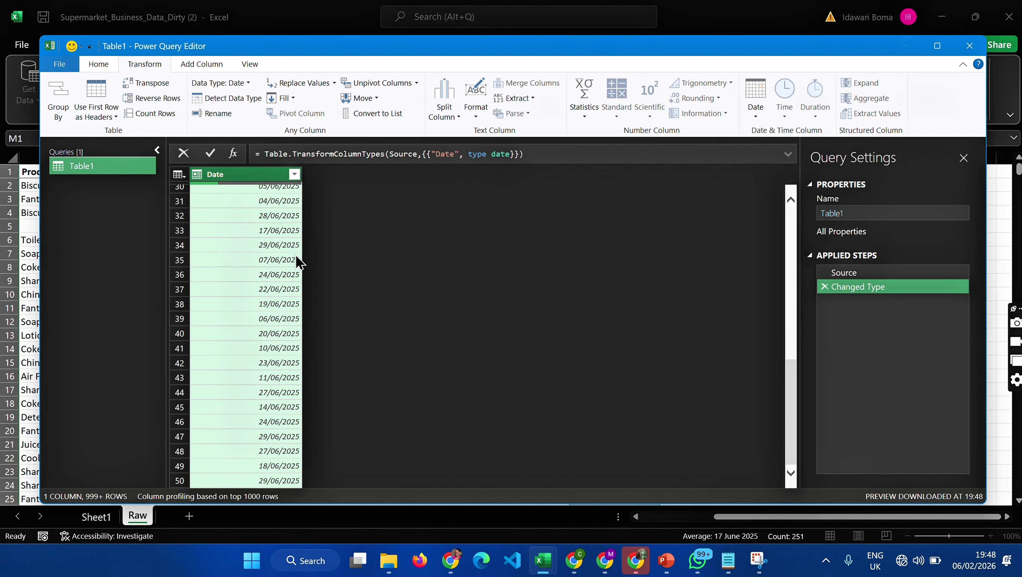
pyautogui.scroll(-15, 297, 262)
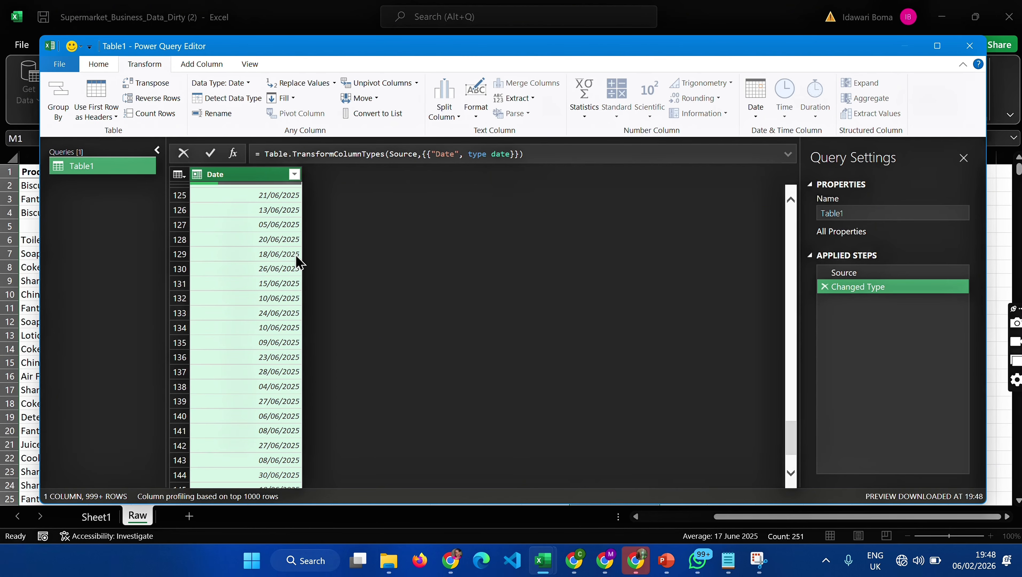
pyautogui.scroll(20, 298, 261)
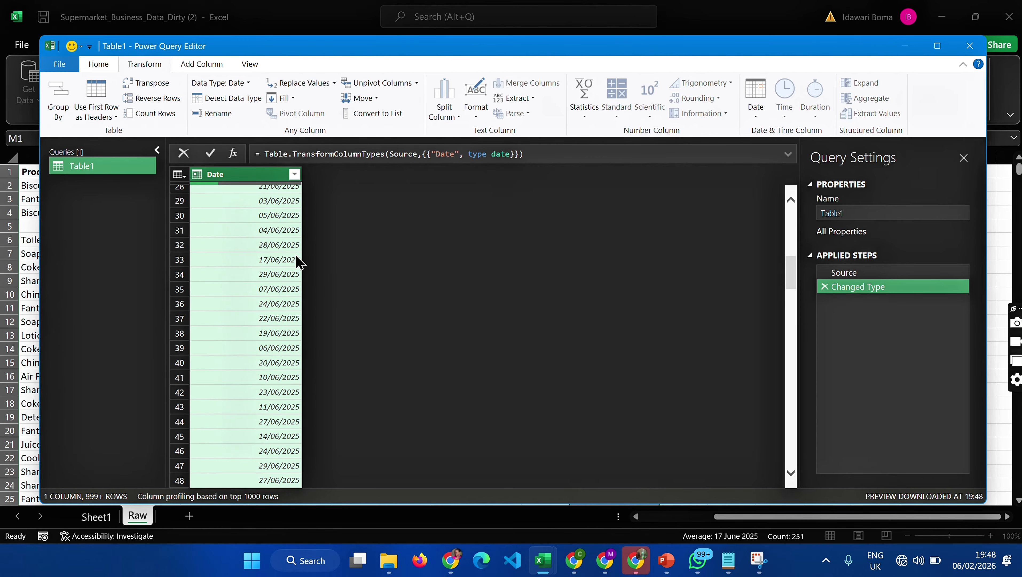
# - Close the query with Close & Load To as a table in the existing worksheet, trying cell M1 as the destination
pyautogui.click(59, 64)
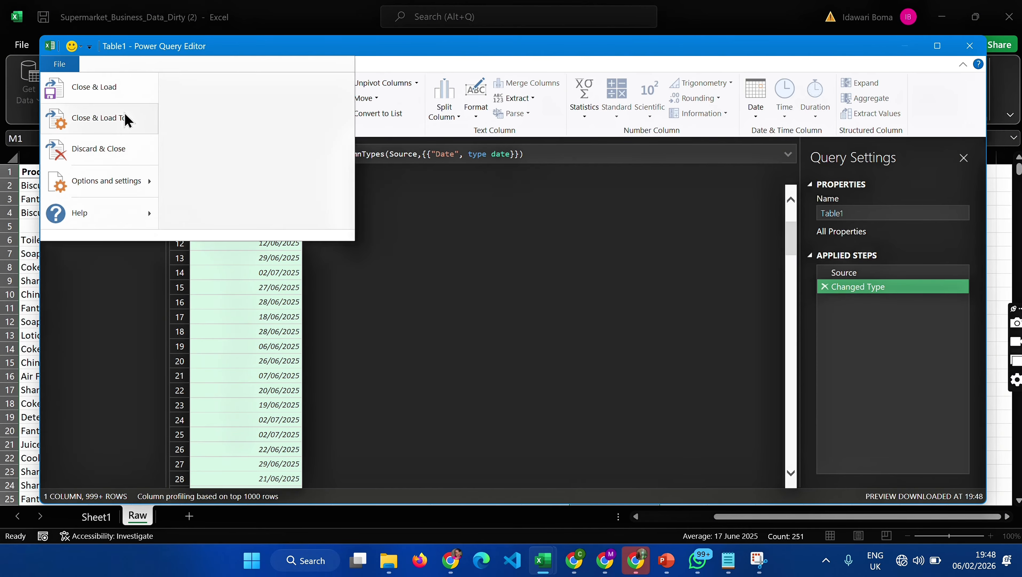
pyautogui.click(122, 123)
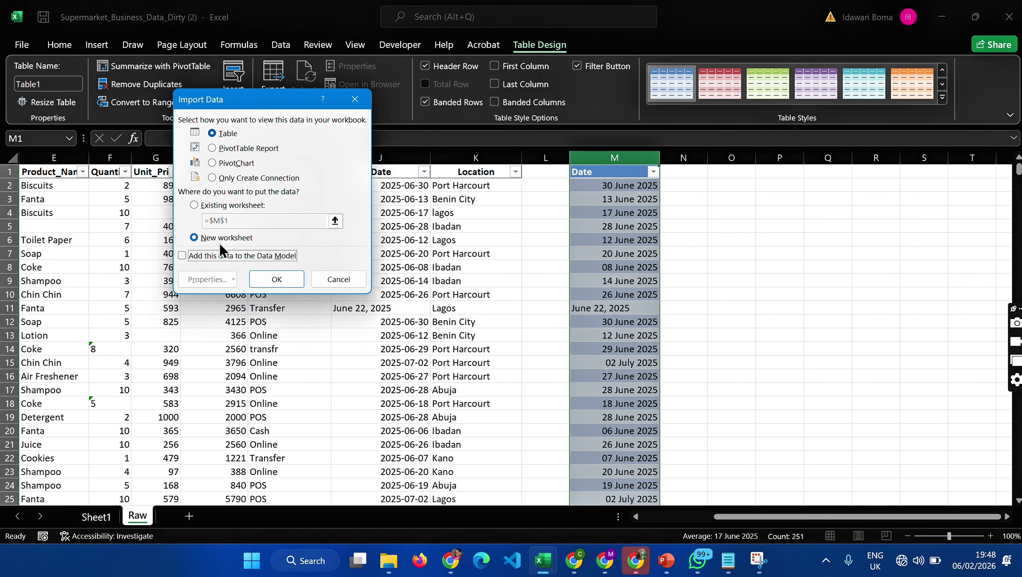
pyautogui.click(195, 207)
pyautogui.click(220, 220)
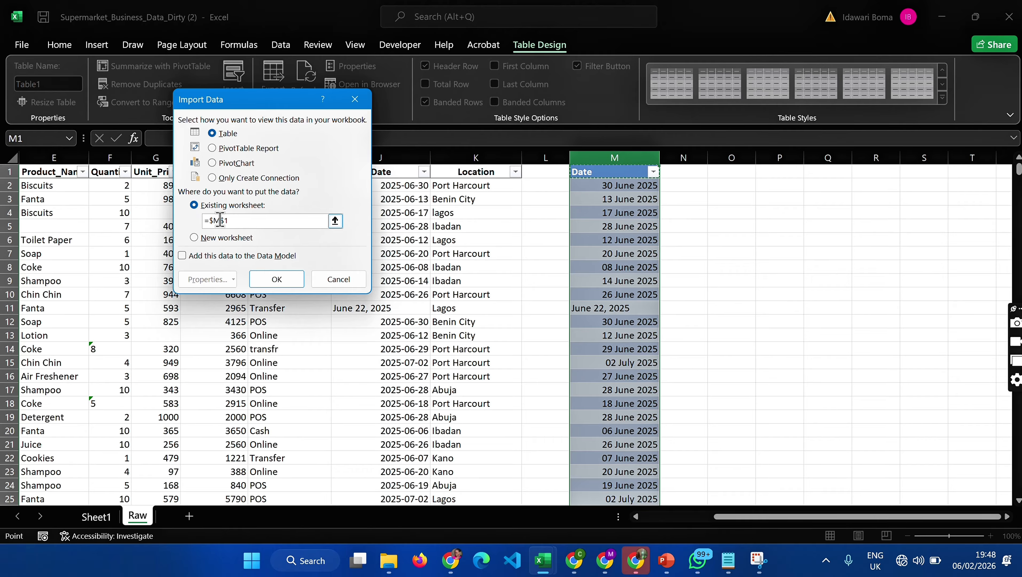
pyautogui.click(220, 220)
pyautogui.write('M')
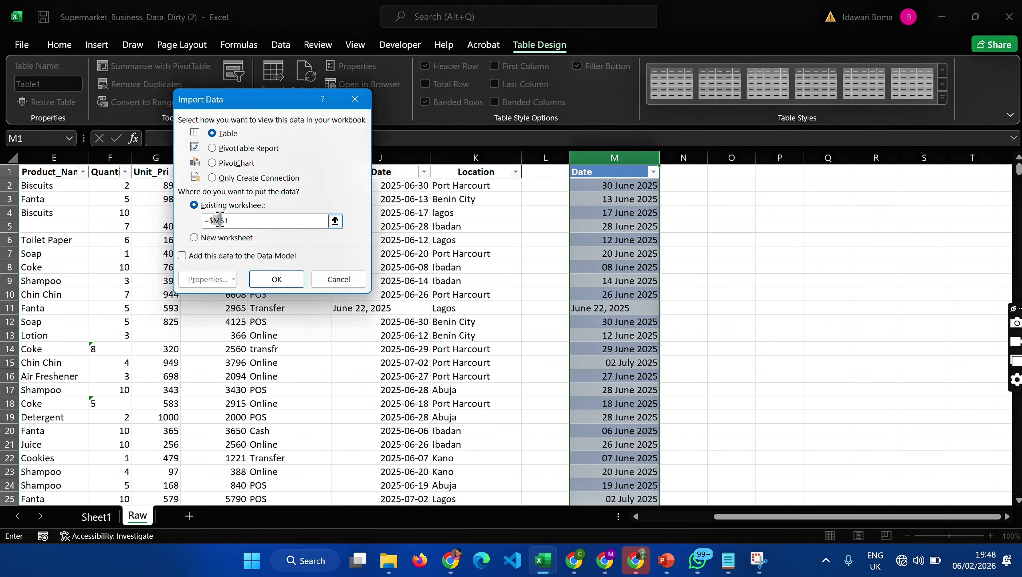
pyautogui.click(277, 279)
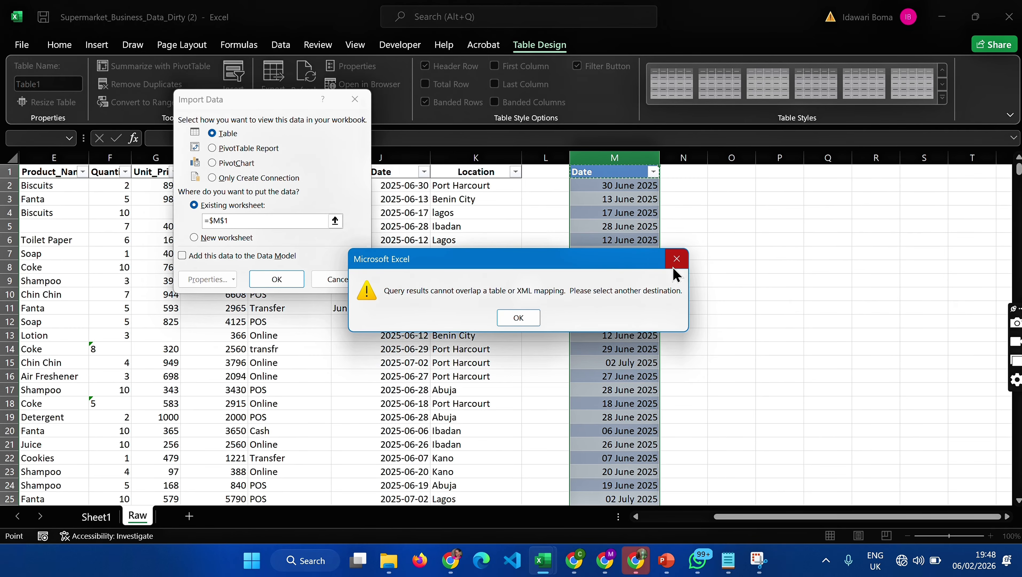
pyautogui.click(676, 259)
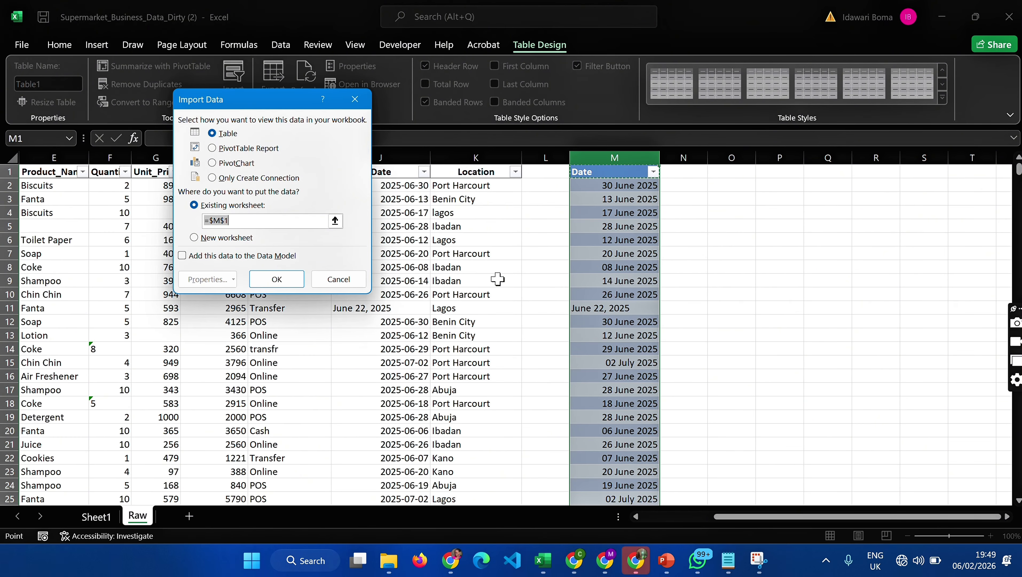
# - Set the import destination to cell N1, load the query table, and close the Queries & Connections pane
pyautogui.click(223, 220)
pyautogui.press('BackSpace')
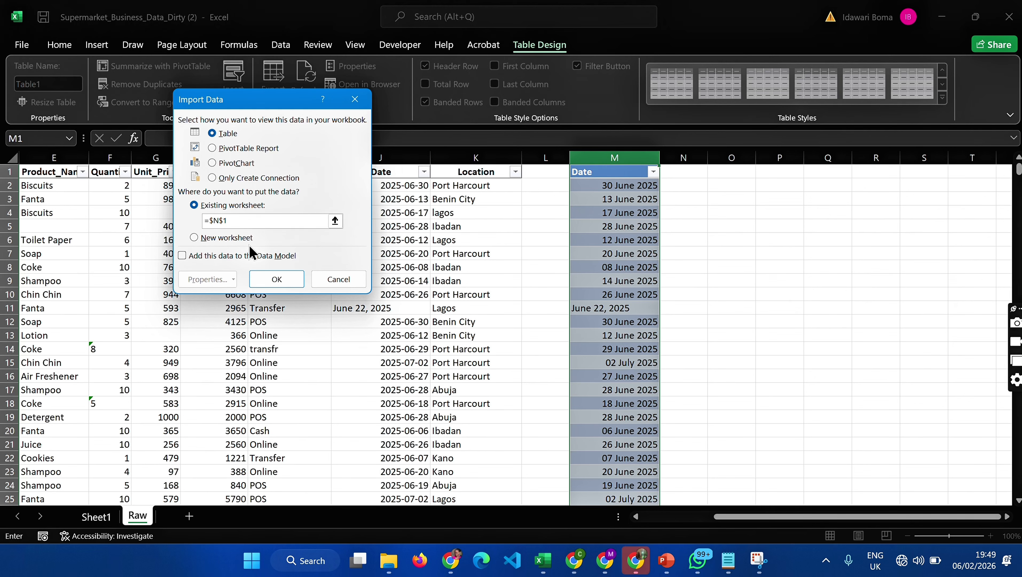
pyautogui.click(280, 282)
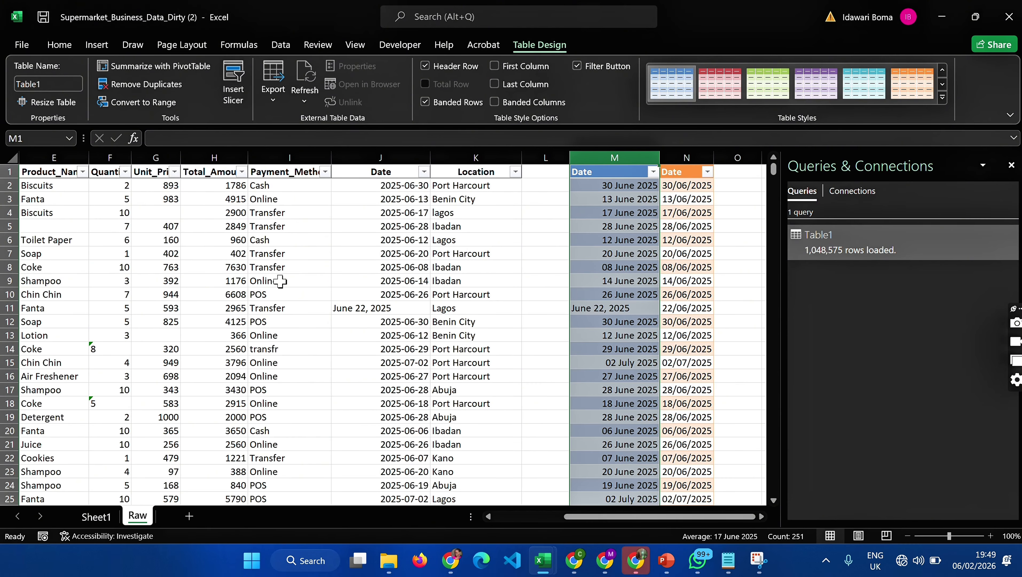
pyautogui.click(590, 292)
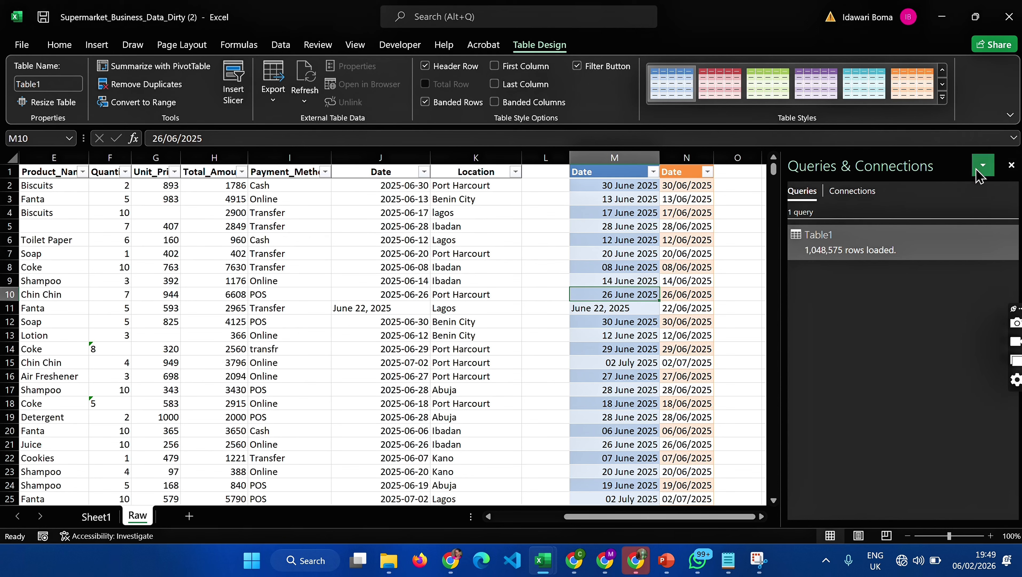
pyautogui.click(1012, 165)
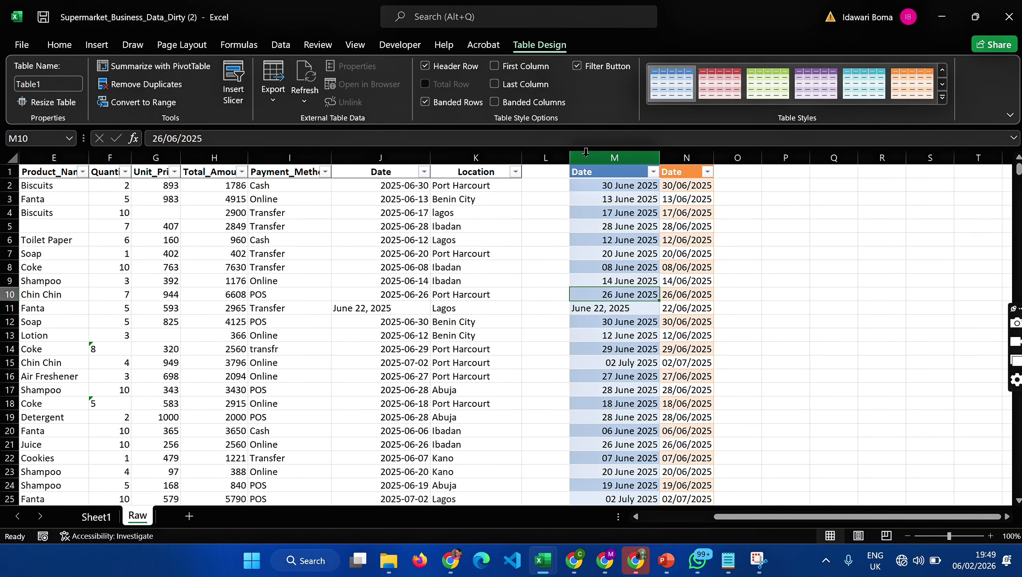
# - Insert five blank columns at M to Q, in front of the two converted date tables
pyautogui.moveTo(585, 152); pyautogui.dragTo(694, 160)
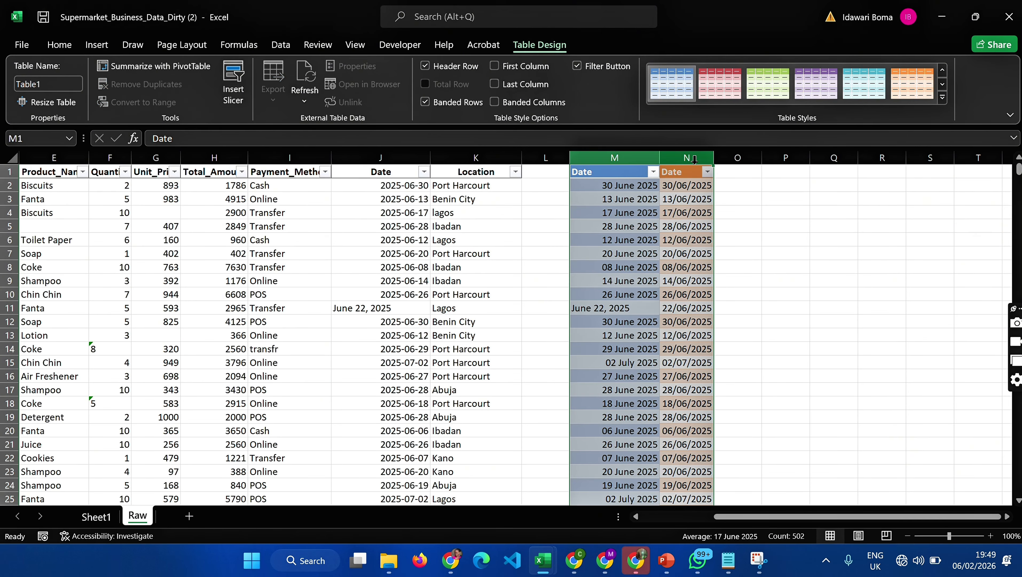
pyautogui.moveTo(776, 201); pyautogui.dragTo(858, 202)
pyautogui.click(624, 158)
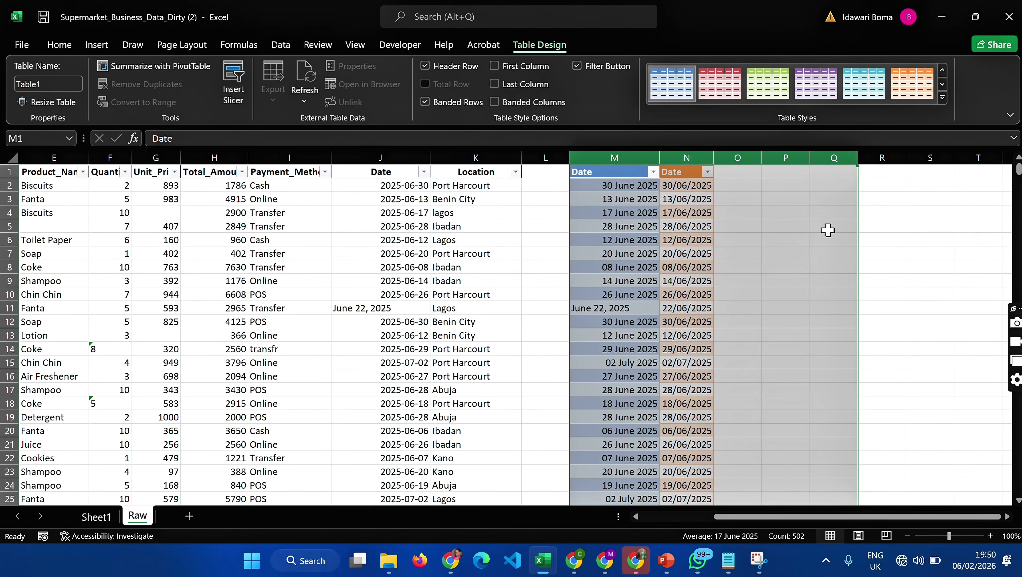
pyautogui.rightClick(790, 180)
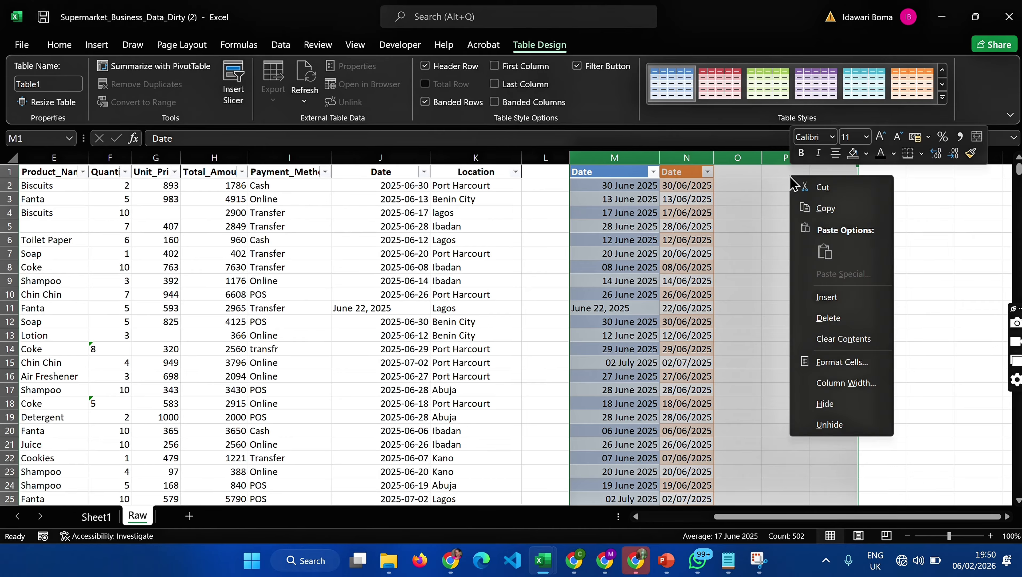
pyautogui.click(824, 302)
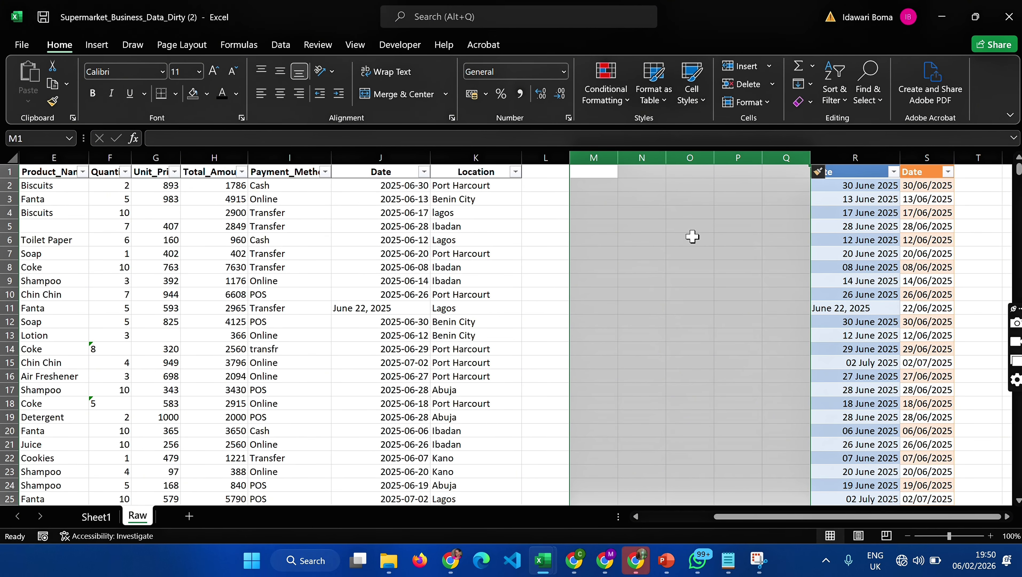
pyautogui.click(673, 225)
pyautogui.click(591, 184)
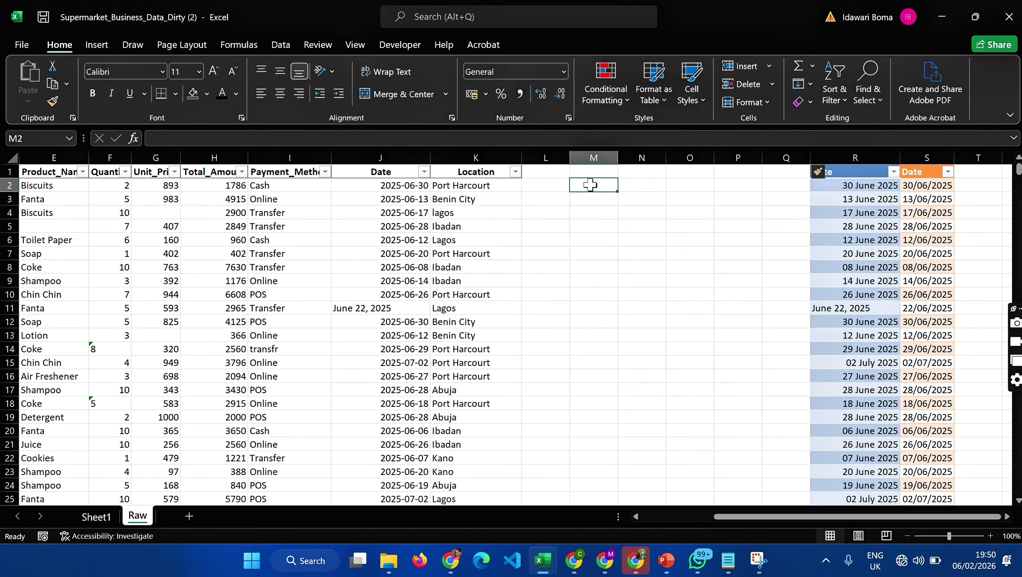
pyautogui.write('=M')
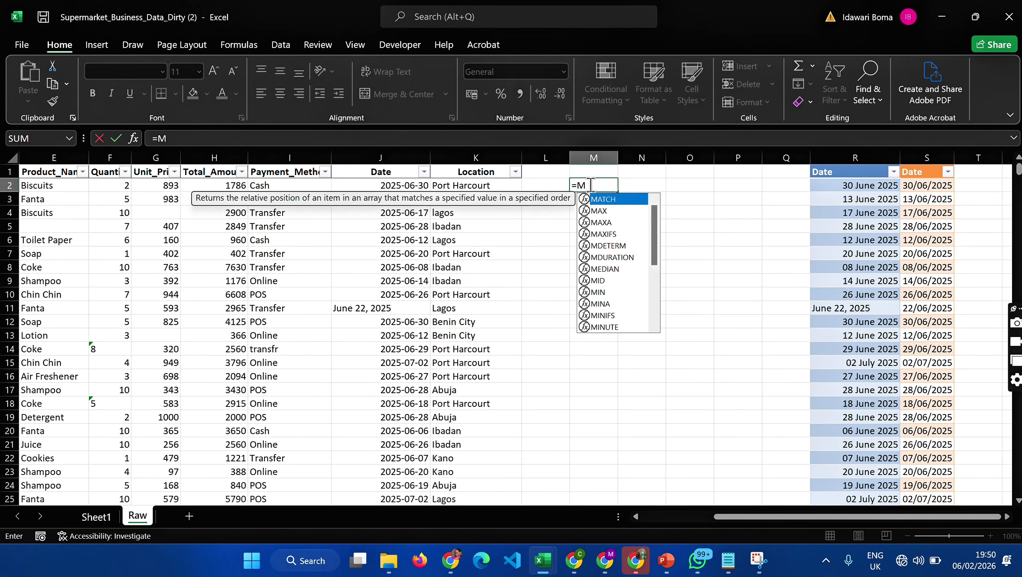
pyautogui.write('ID(')
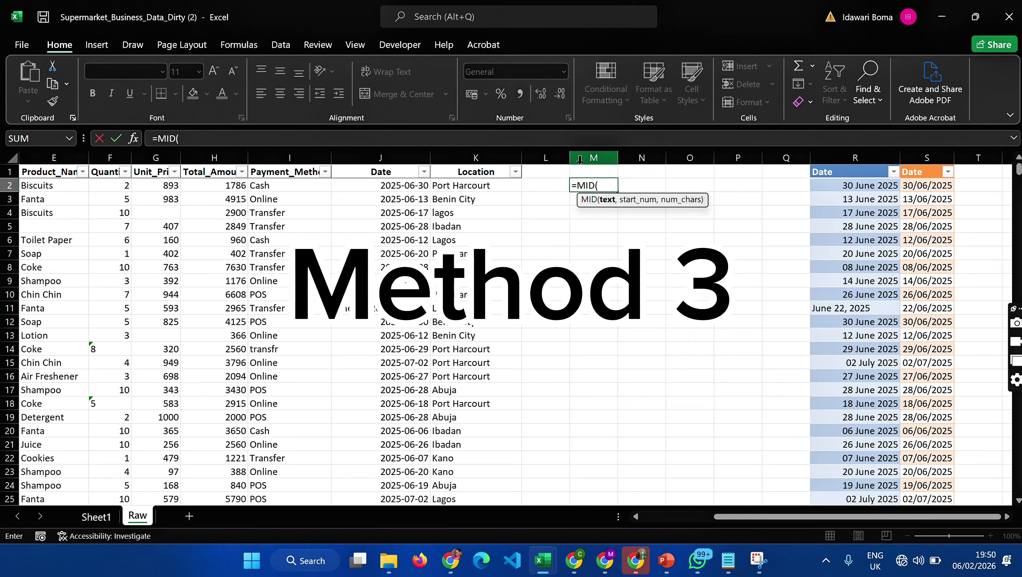
pyautogui.press('BackSpace')
pyautogui.press('BackSpace')
pyautogui.press('BackSpace')
pyautogui.press('BackSpace')
pyautogui.press('BackSpace')
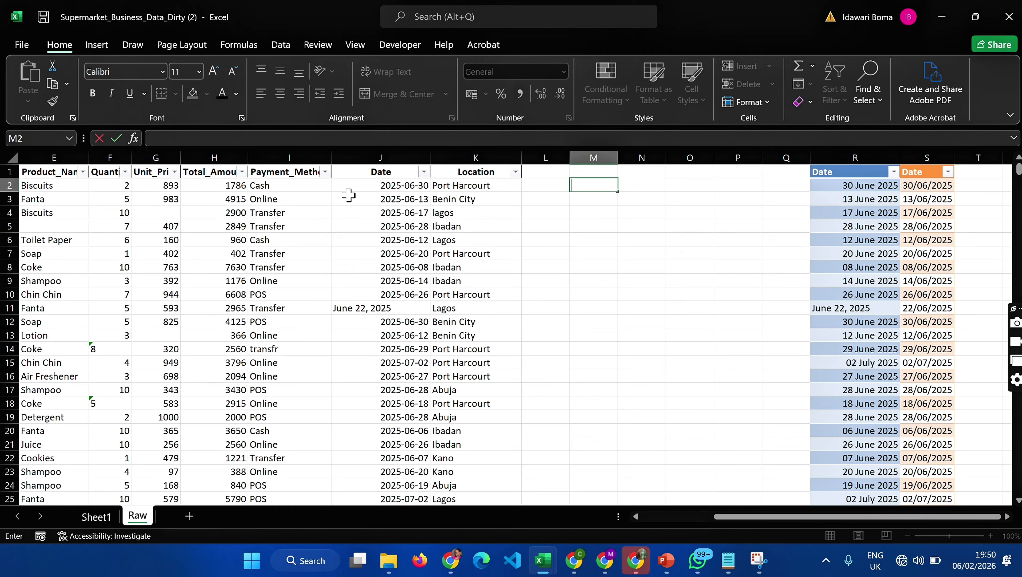
# - Filter the Date column in J to only the month-name entries: June 05, 07, 10, 15, 19, 22 and 25, 2025
pyautogui.click(424, 172)
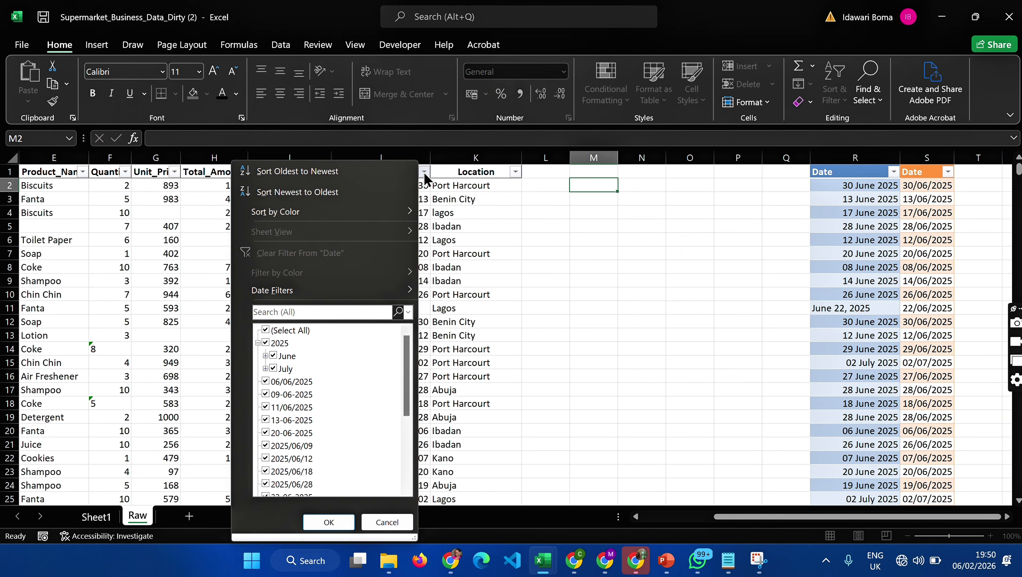
pyautogui.click(272, 330)
pyautogui.scroll(-4, 273, 438)
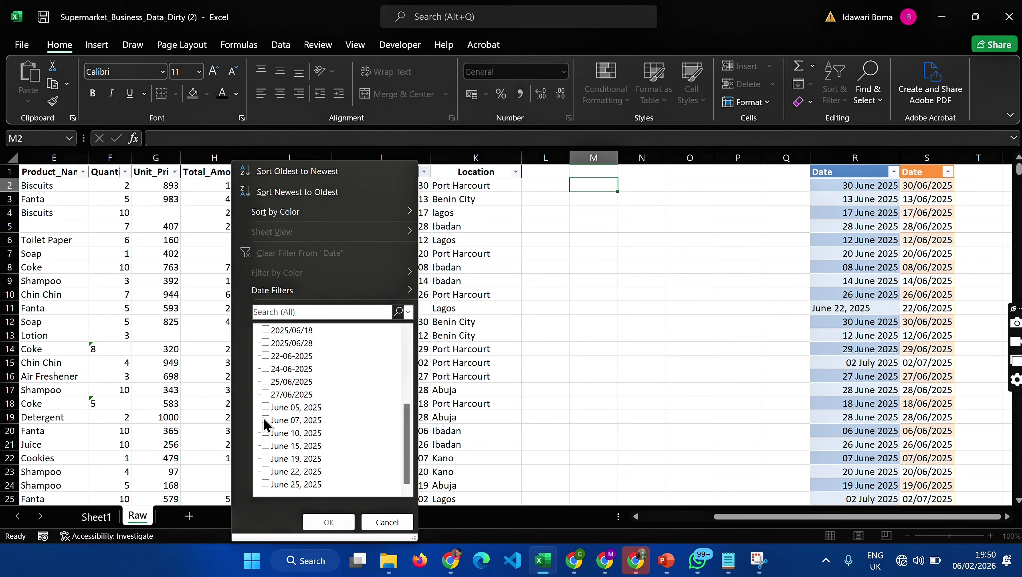
pyautogui.click(266, 408)
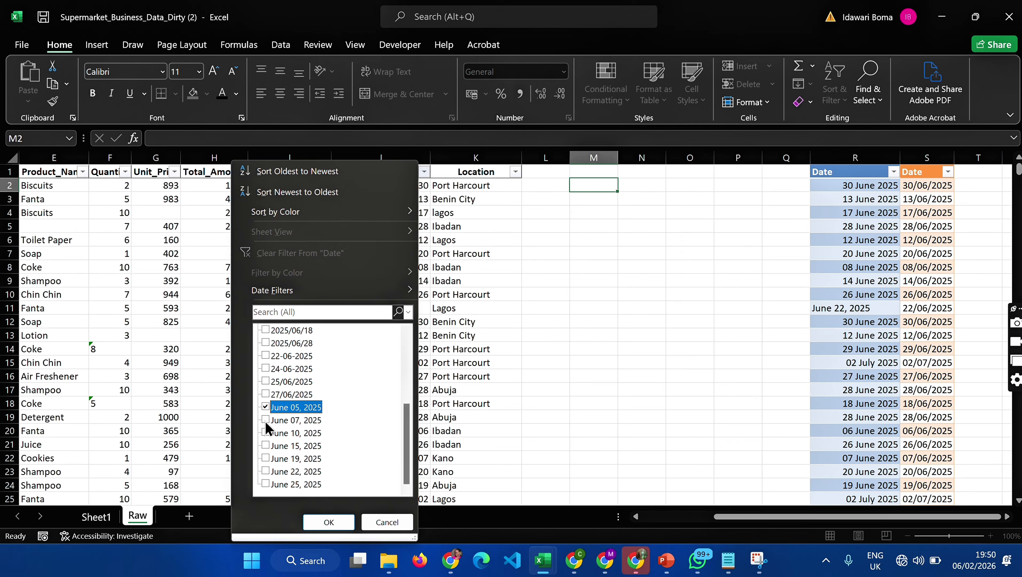
pyautogui.click(265, 420)
pyautogui.click(266, 434)
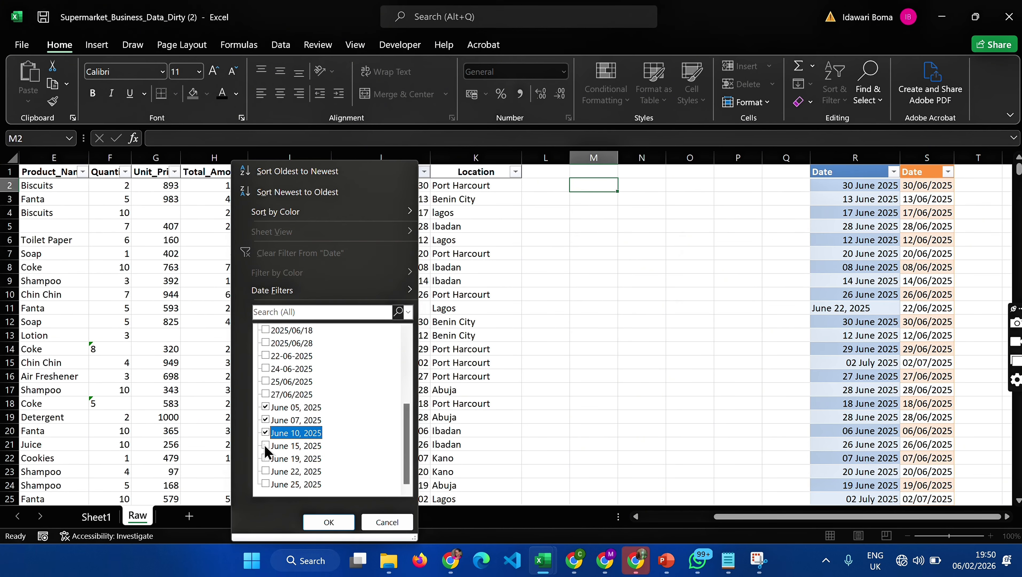
pyautogui.click(265, 444)
pyautogui.click(266, 458)
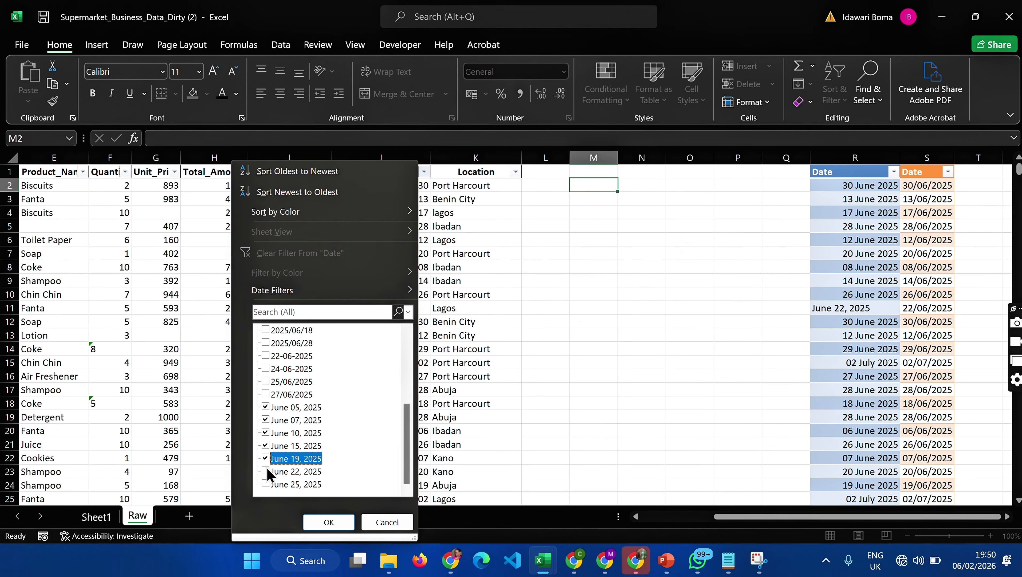
pyautogui.click(266, 471)
pyautogui.click(266, 484)
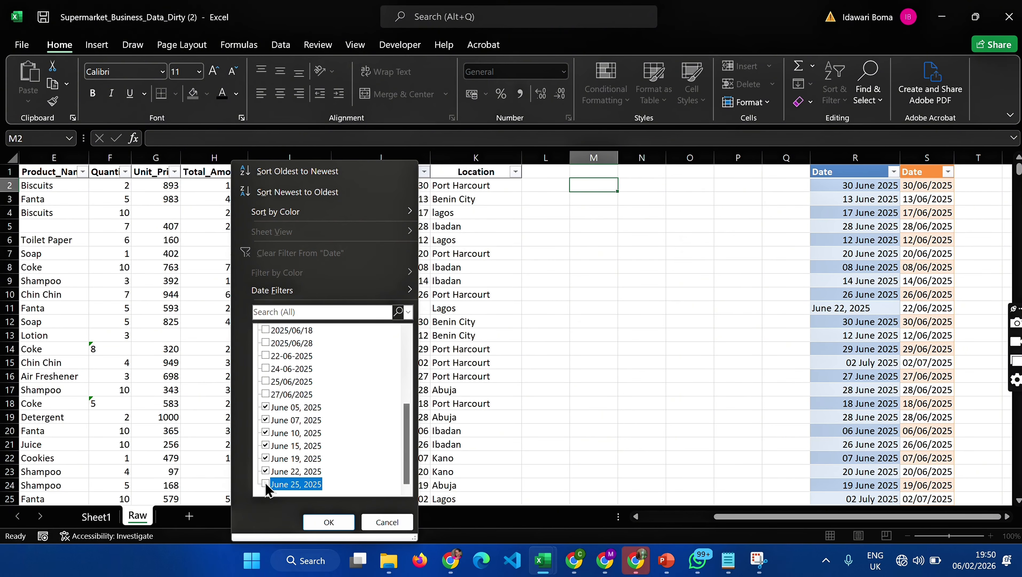
pyautogui.click(328, 521)
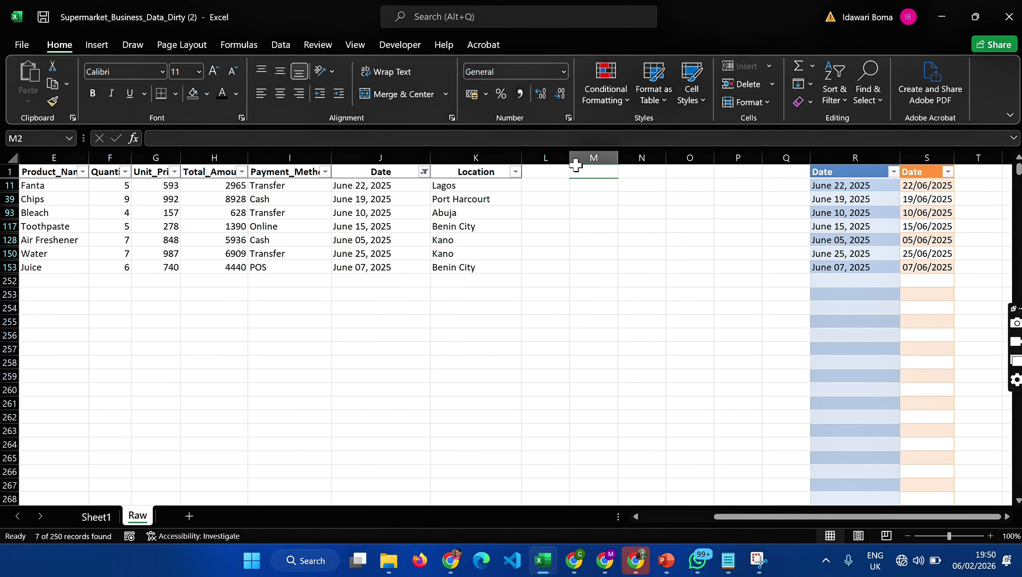
# - Extract the day into M11 with =MID(J11,6,2) and fill the formula down to row 153
pyautogui.click(597, 197)
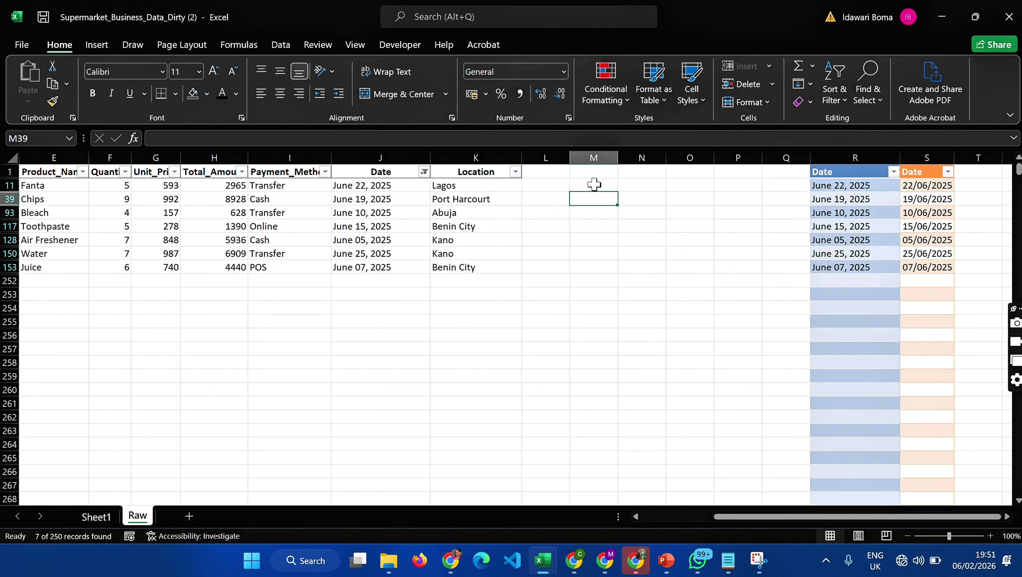
pyautogui.click(595, 184)
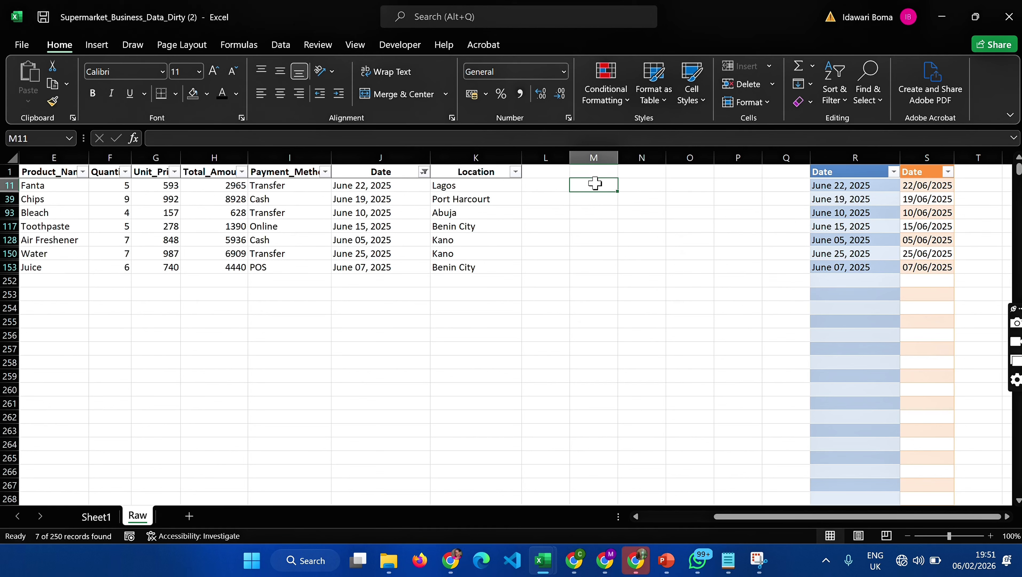
pyautogui.write('=')
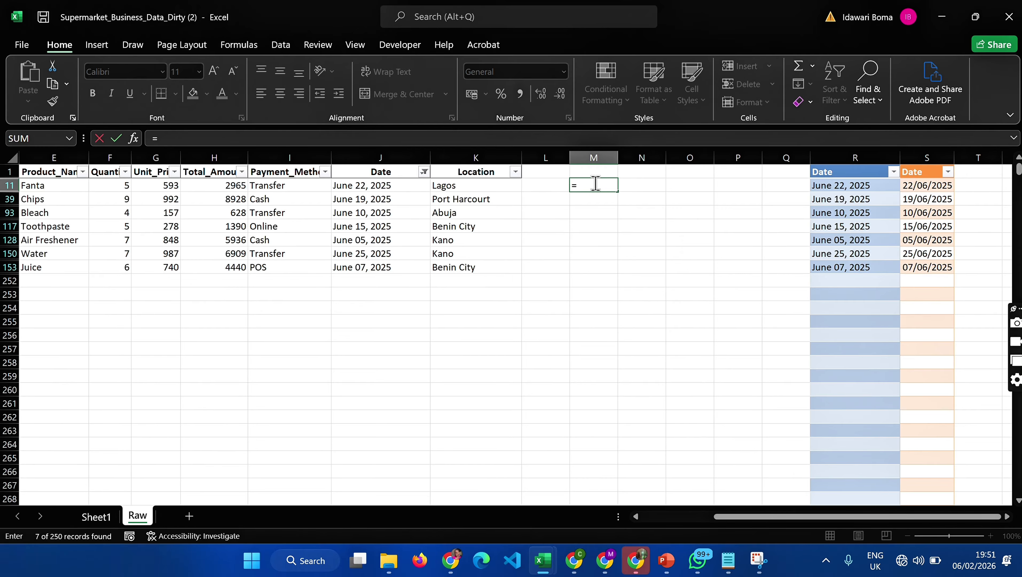
pyautogui.write('MID')
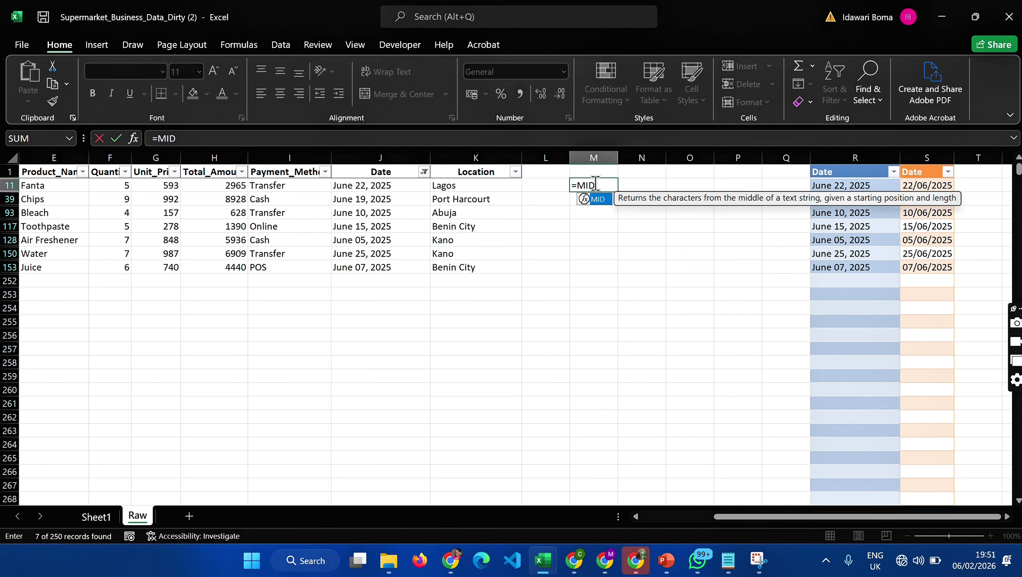
pyautogui.write('(')
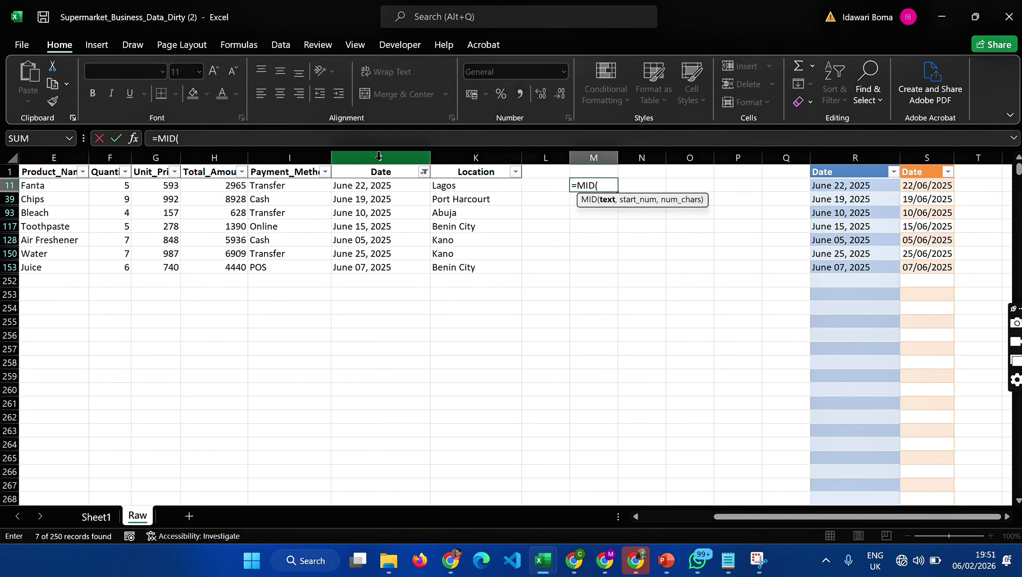
pyautogui.click(353, 186)
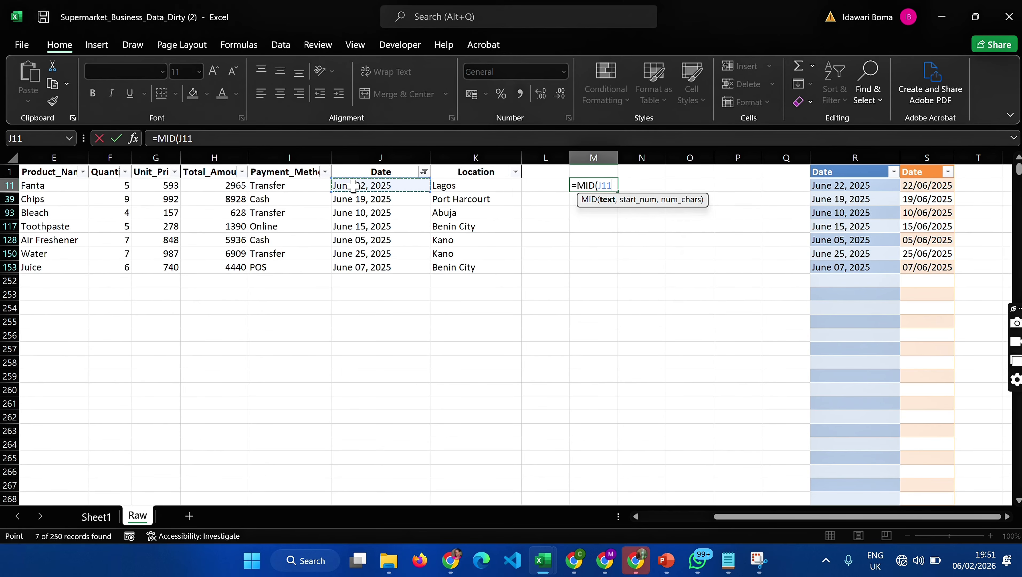
pyautogui.write(',')
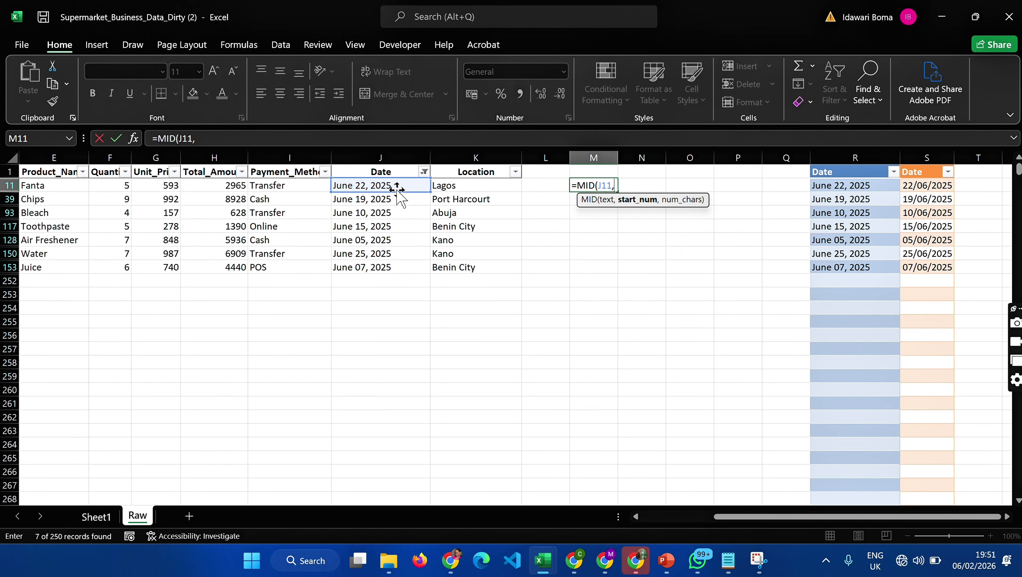
pyautogui.write('6,')
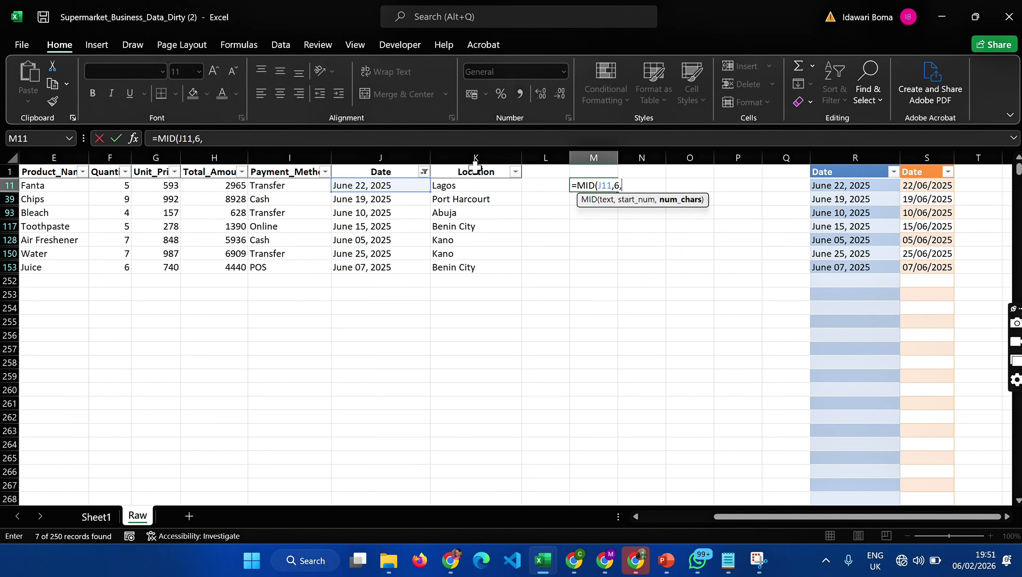
pyautogui.write('2)')
pyautogui.press('Return')
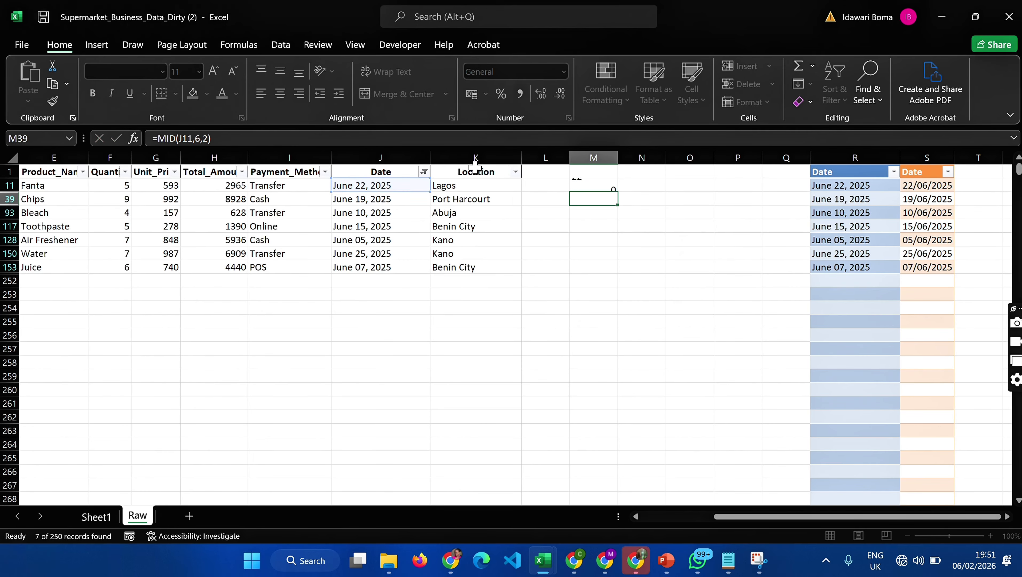
pyautogui.click(606, 186)
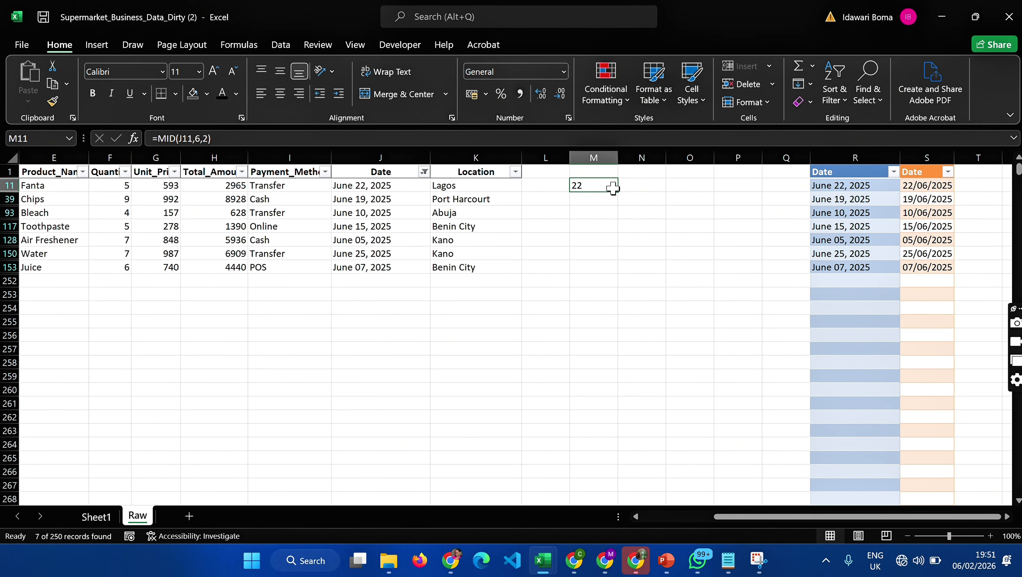
pyautogui.moveTo(616, 192); pyautogui.dragTo(617, 272)
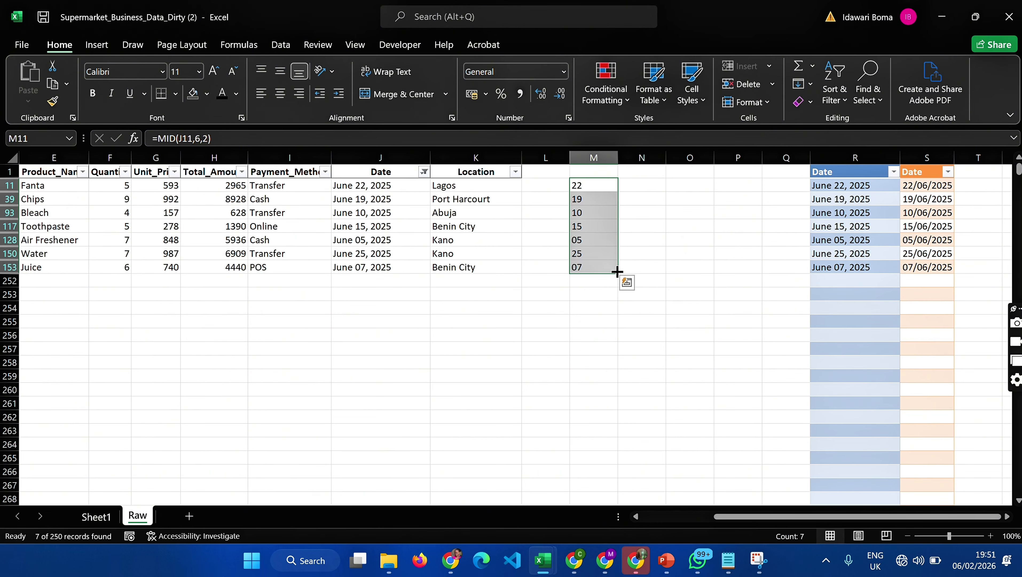
# - Extract the month name into N11 with =LEFT(J11,4) and fill the formula down to row 153
pyautogui.click(642, 187)
pyautogui.write('=LEF')
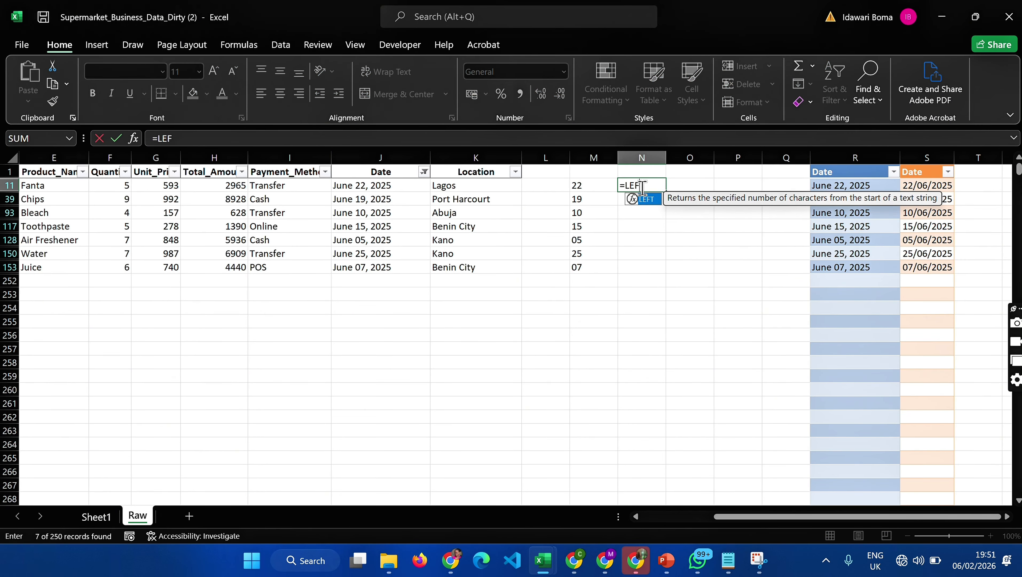
pyautogui.write('T(')
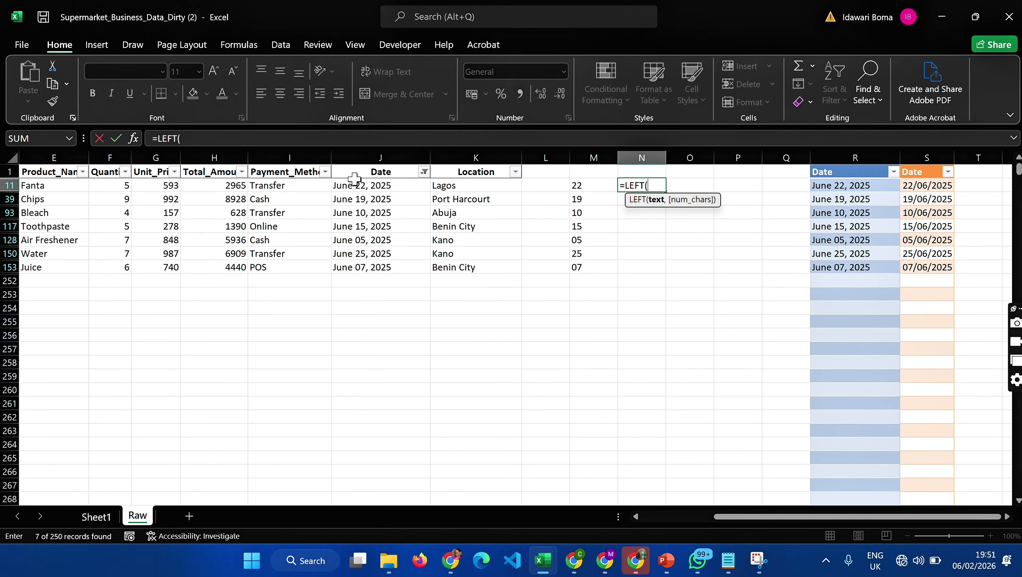
pyautogui.click(357, 187)
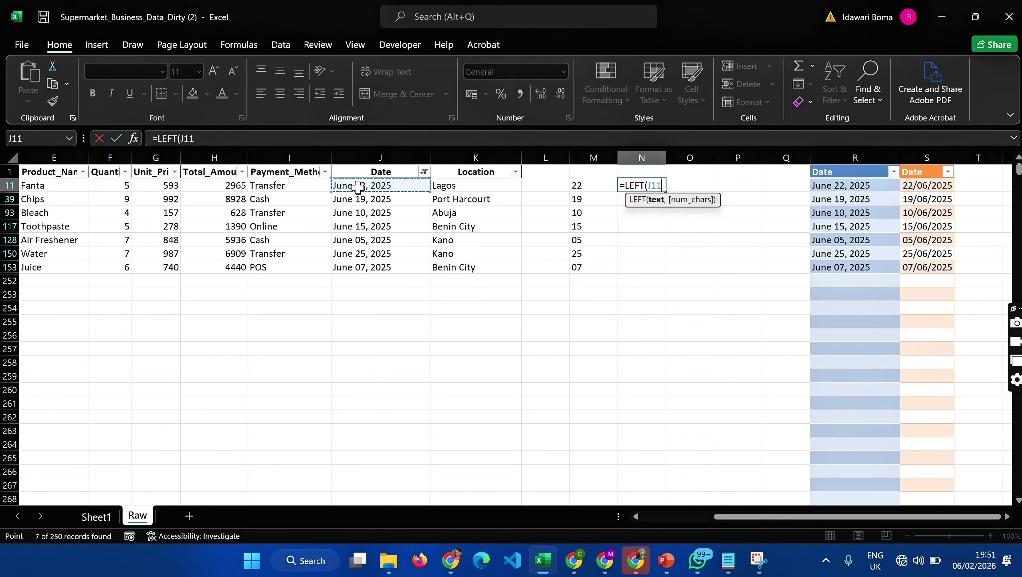
pyautogui.write(',')
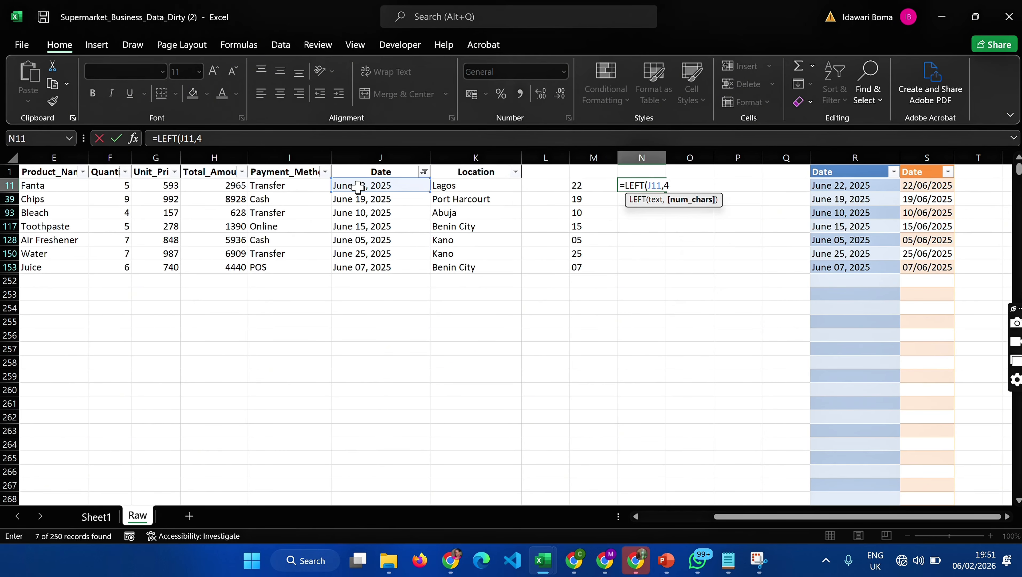
pyautogui.write('4)')
pyautogui.press('Return')
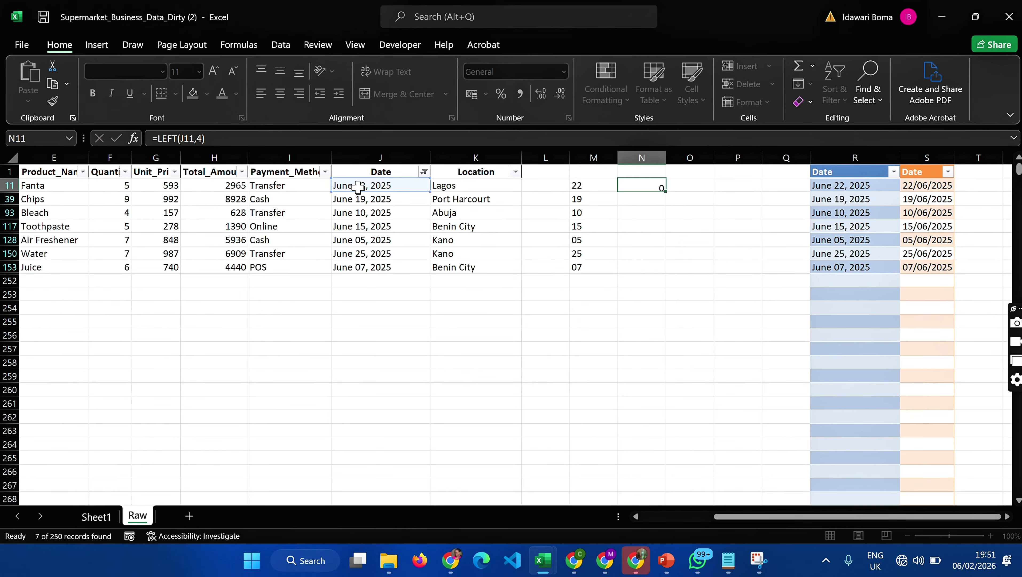
pyautogui.click(643, 186)
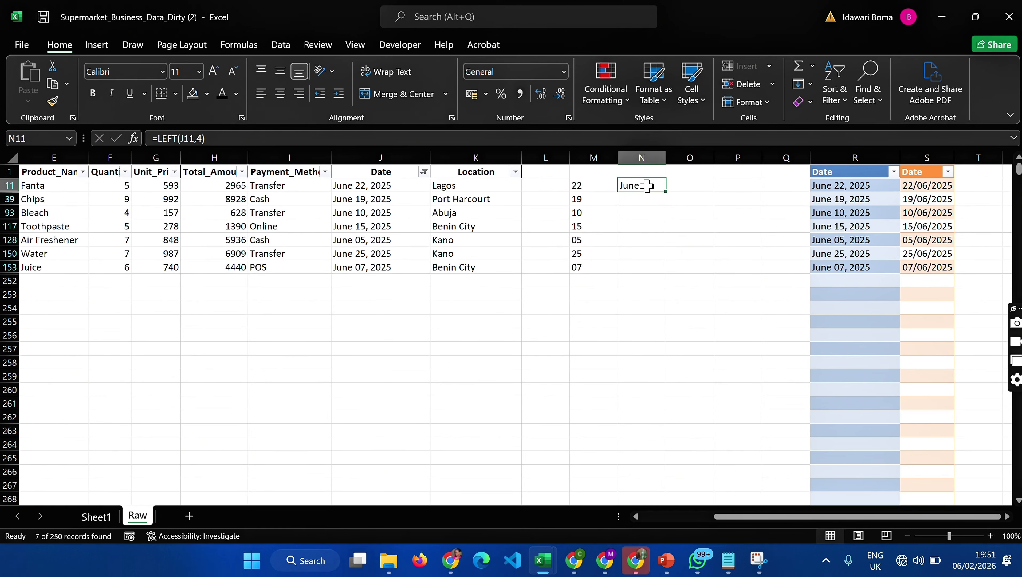
pyautogui.moveTo(666, 193); pyautogui.dragTo(663, 271)
# - Extract the year into O11 with =RIGHT(J11,4) and fill the formula down to row 153
pyautogui.click(683, 183)
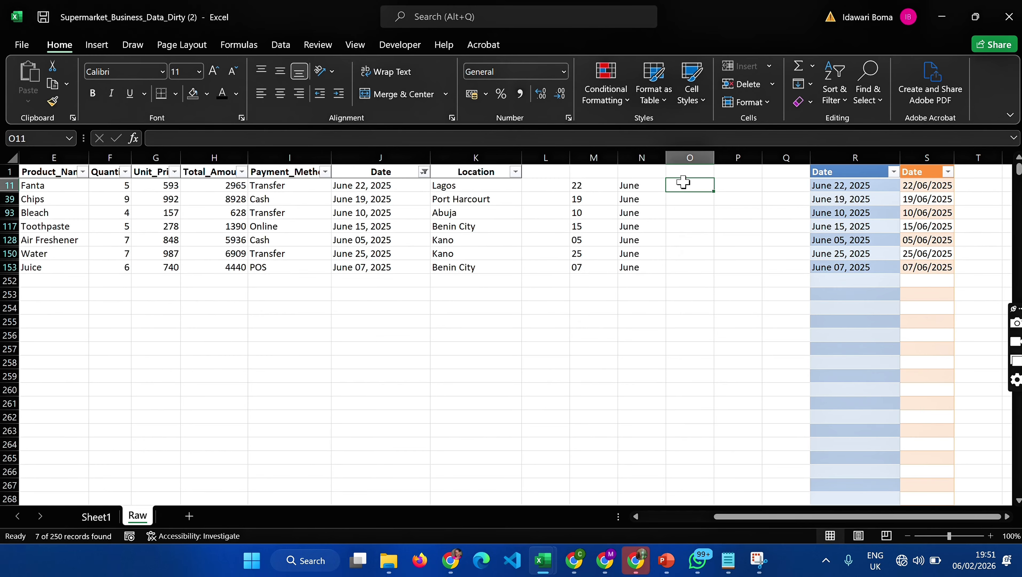
pyautogui.write('=')
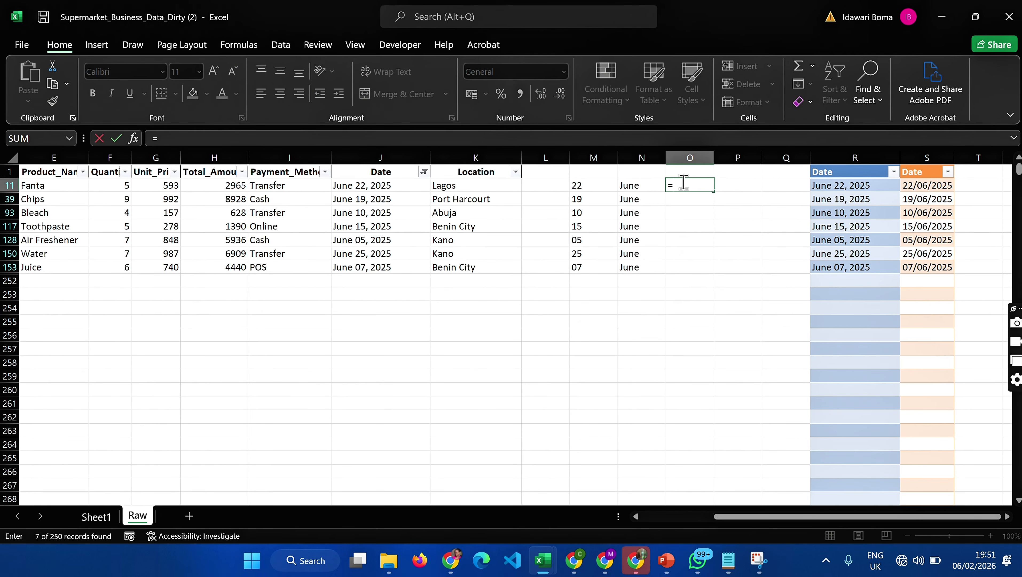
pyautogui.write('IG')
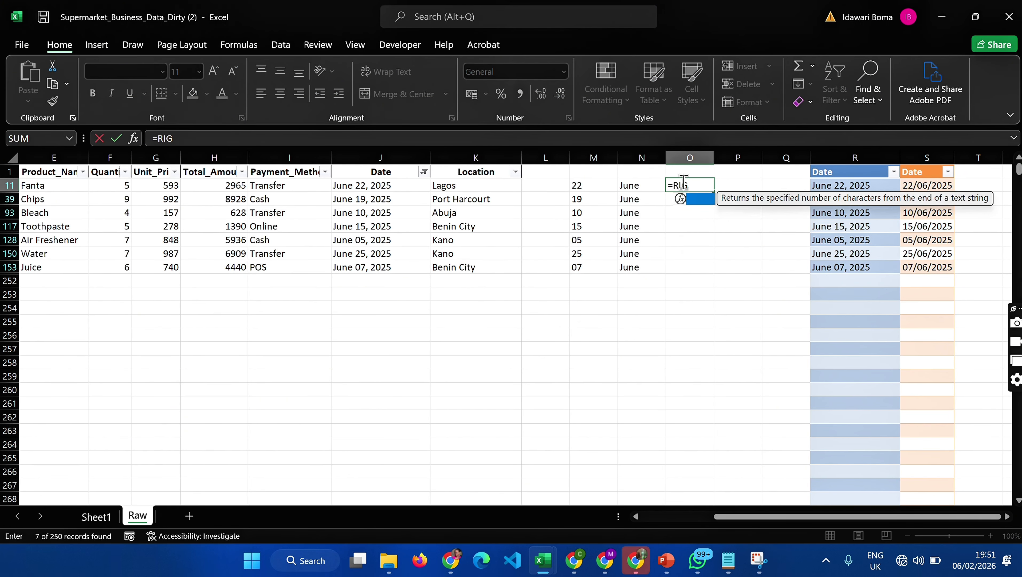
pyautogui.write('HT(')
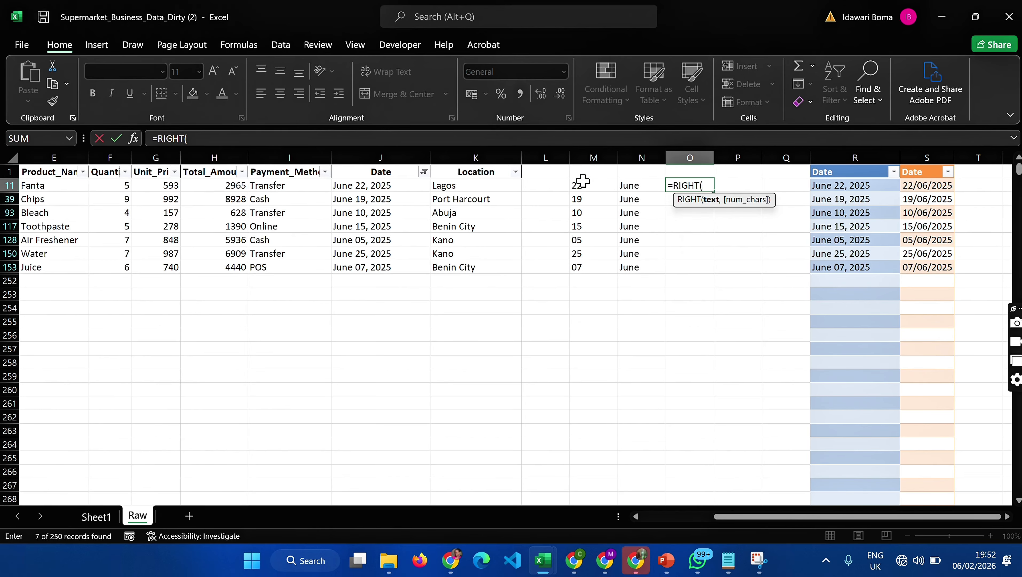
pyautogui.click(422, 187)
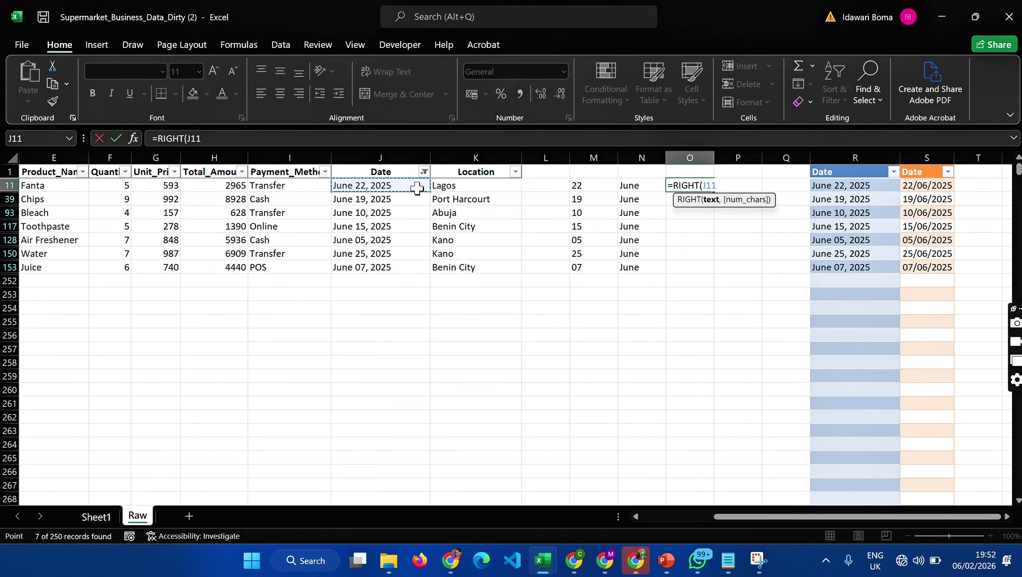
pyautogui.write(',4)')
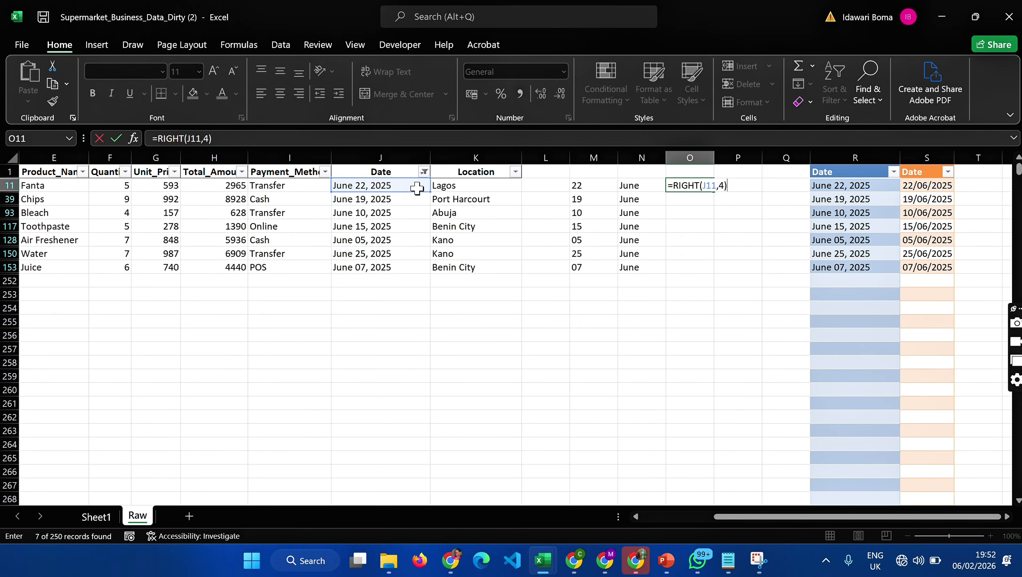
pyautogui.press('Return')
pyautogui.click(679, 183)
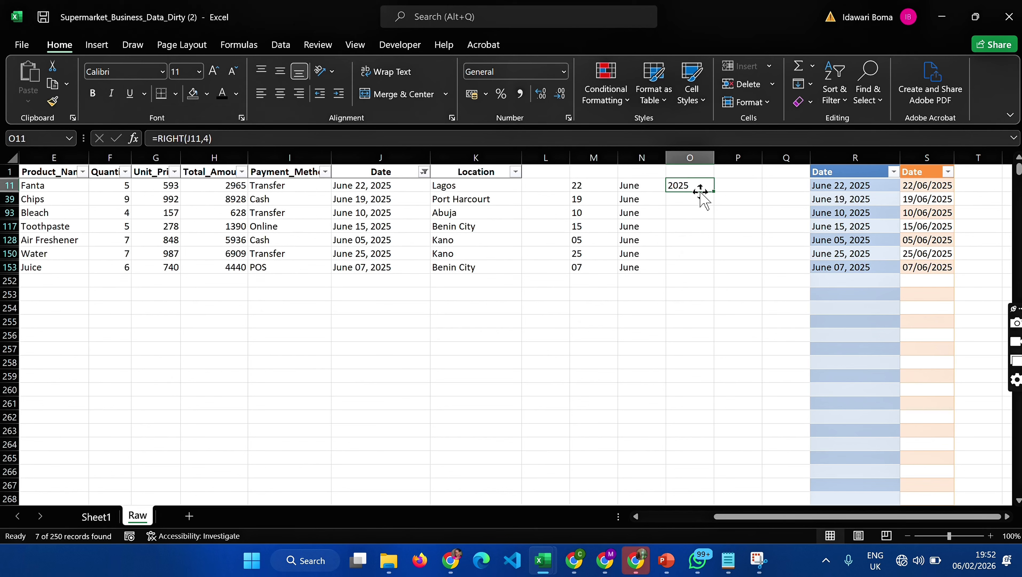
pyautogui.moveTo(714, 191); pyautogui.dragTo(715, 271)
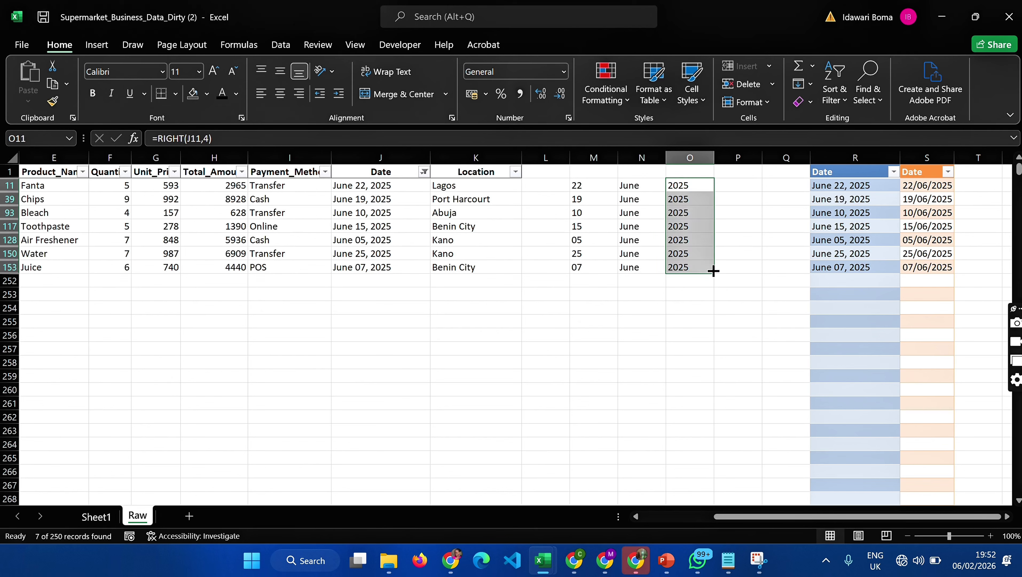
# - Combine day, month and year in P11 with =CONCAT(M11, " ",N11, " ", O11), fill it down to row 153 and widen column P
pyautogui.click(729, 193)
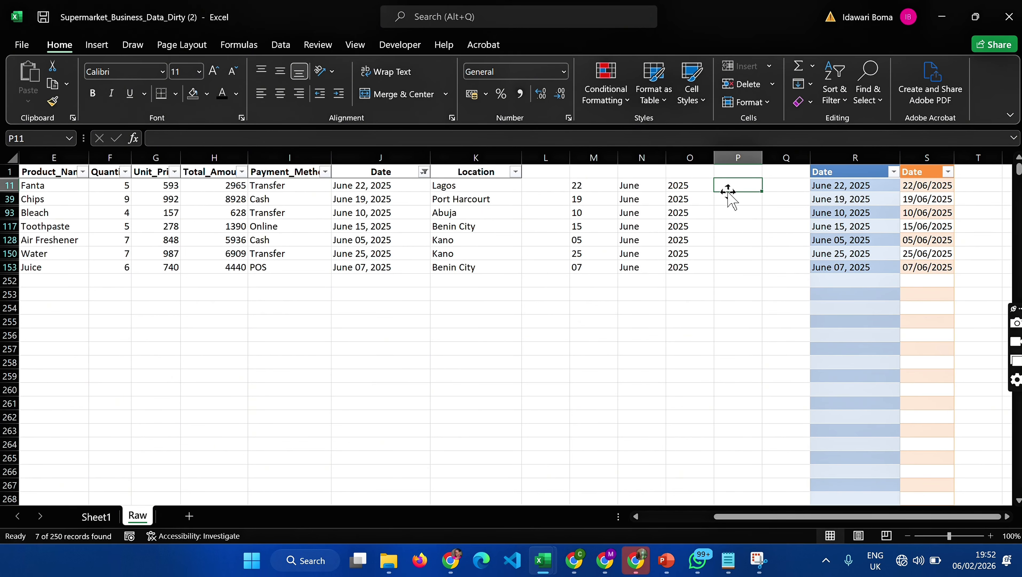
pyautogui.write('=CONCAT')
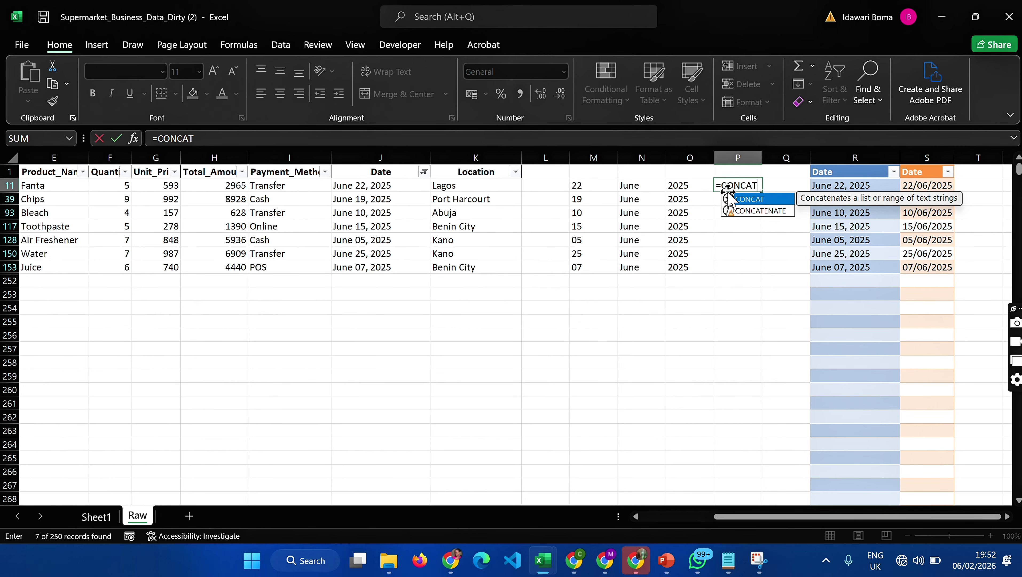
pyautogui.write('(')
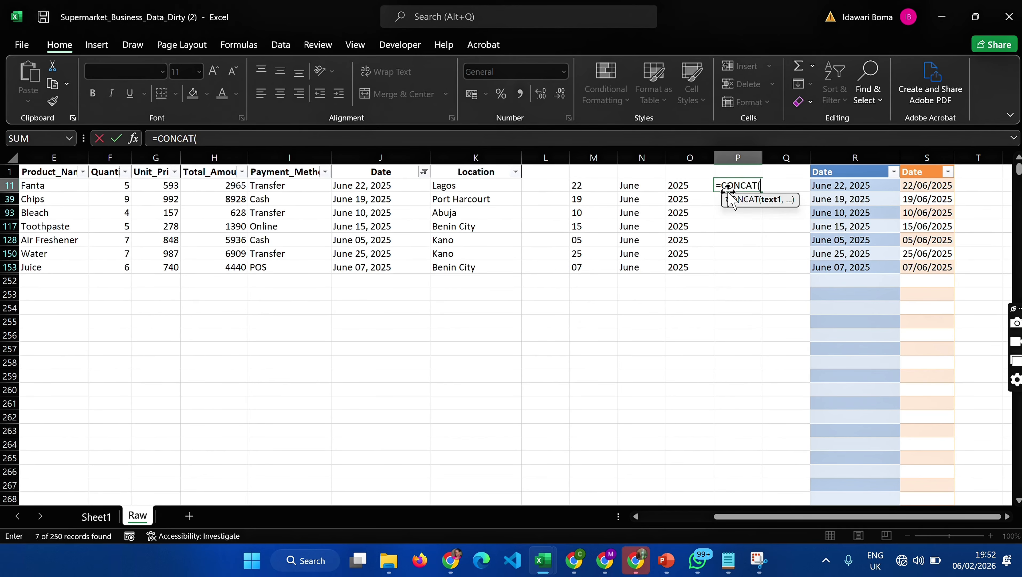
pyautogui.click(582, 187)
pyautogui.write(',')
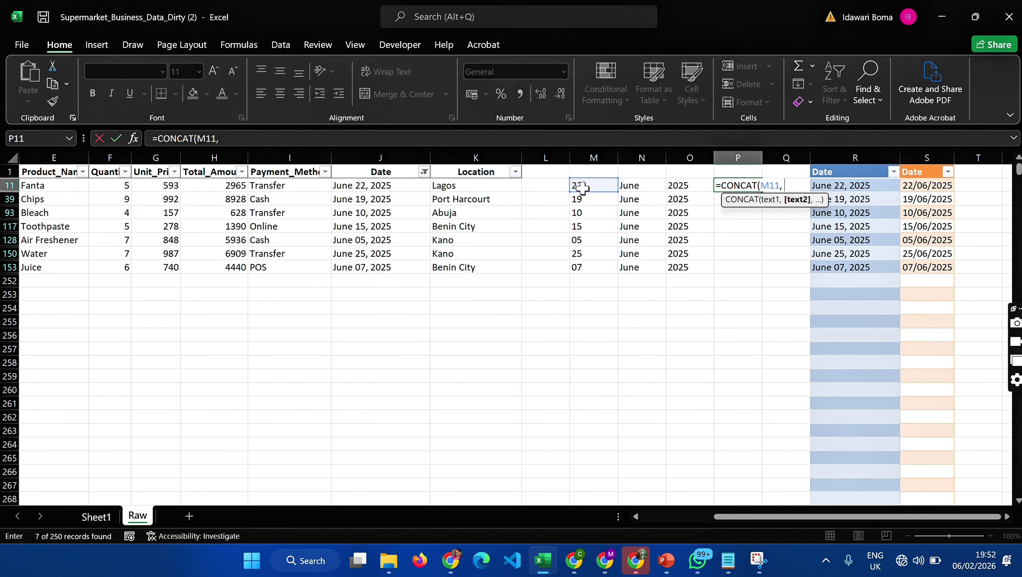
pyautogui.write(' " ",')
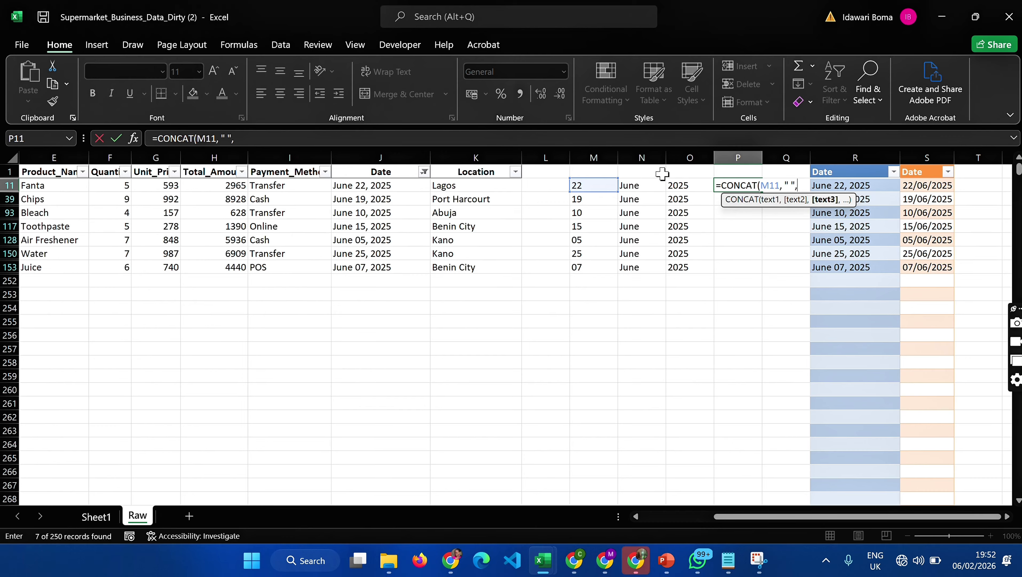
pyautogui.click(644, 186)
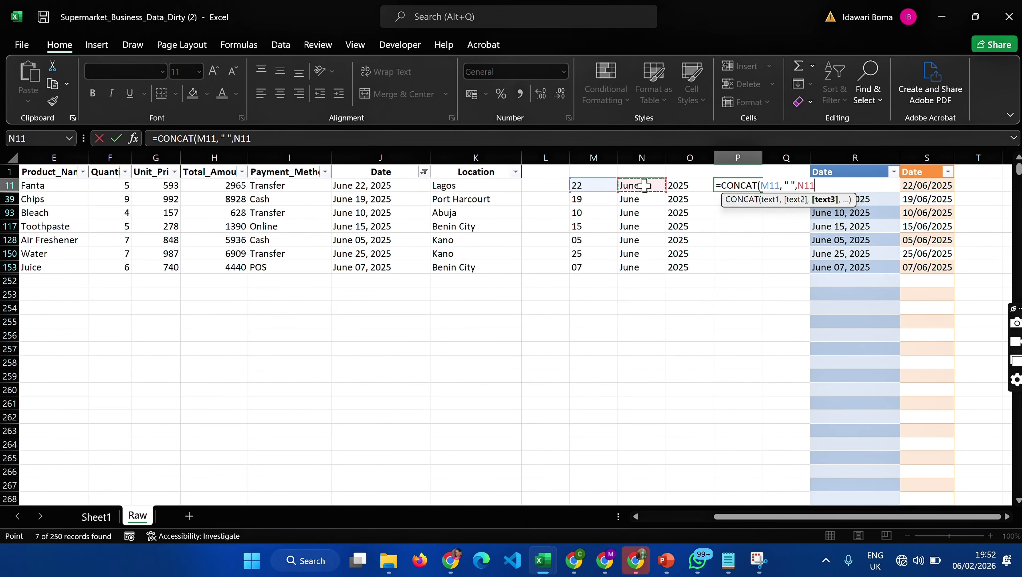
pyautogui.write(',')
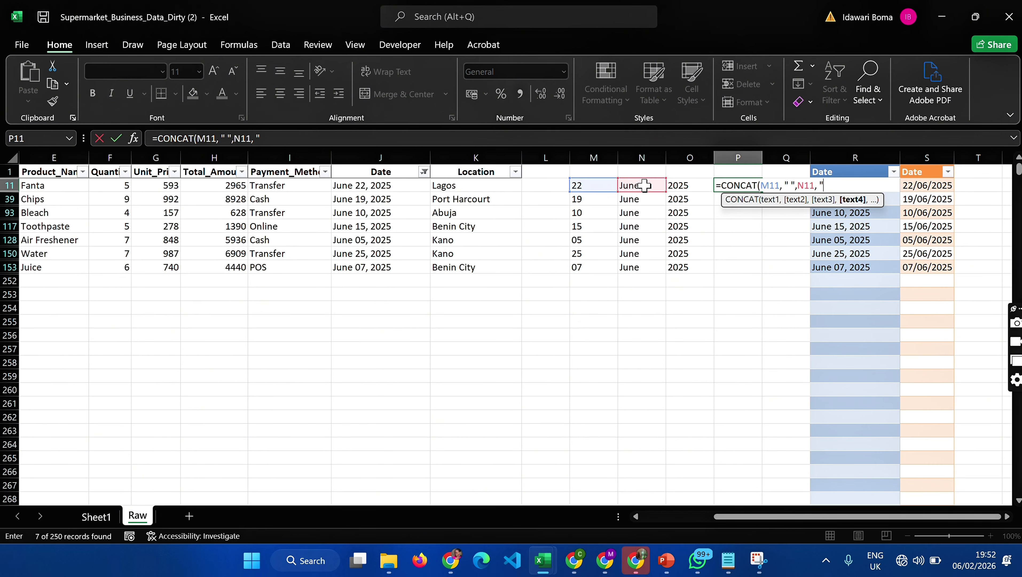
pyautogui.write(' " ",')
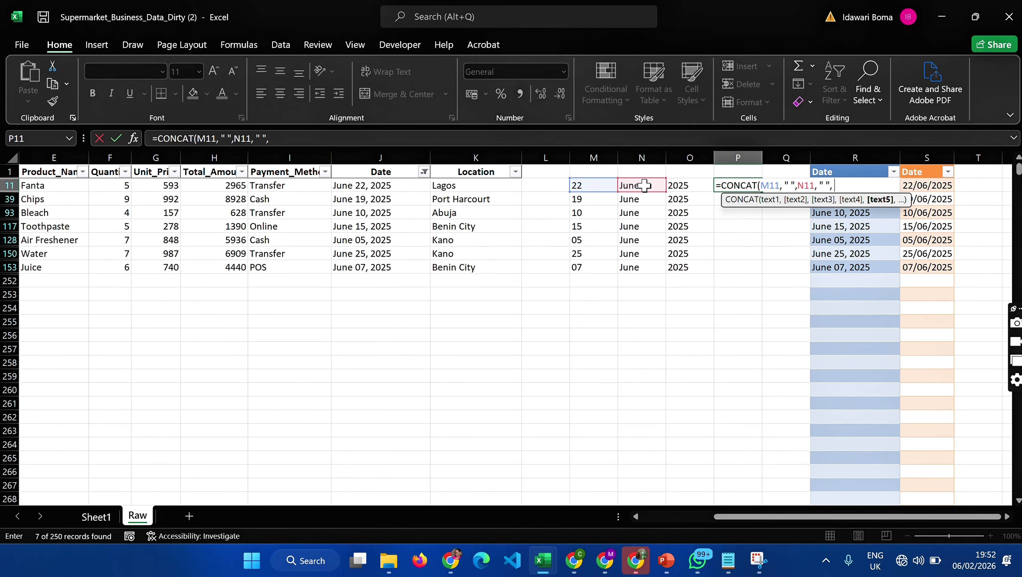
pyautogui.click(701, 187)
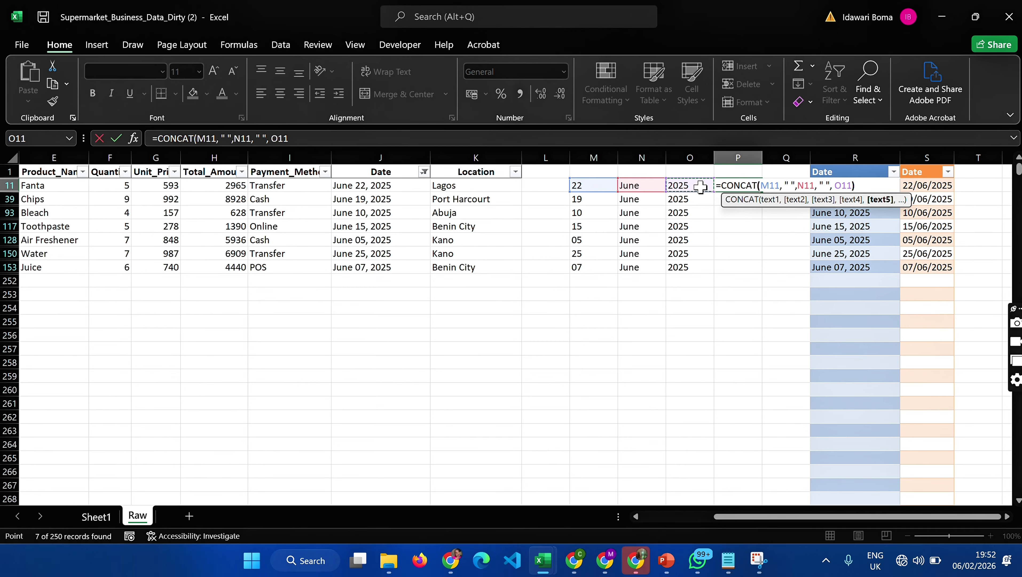
pyautogui.write(')')
pyautogui.press('Return')
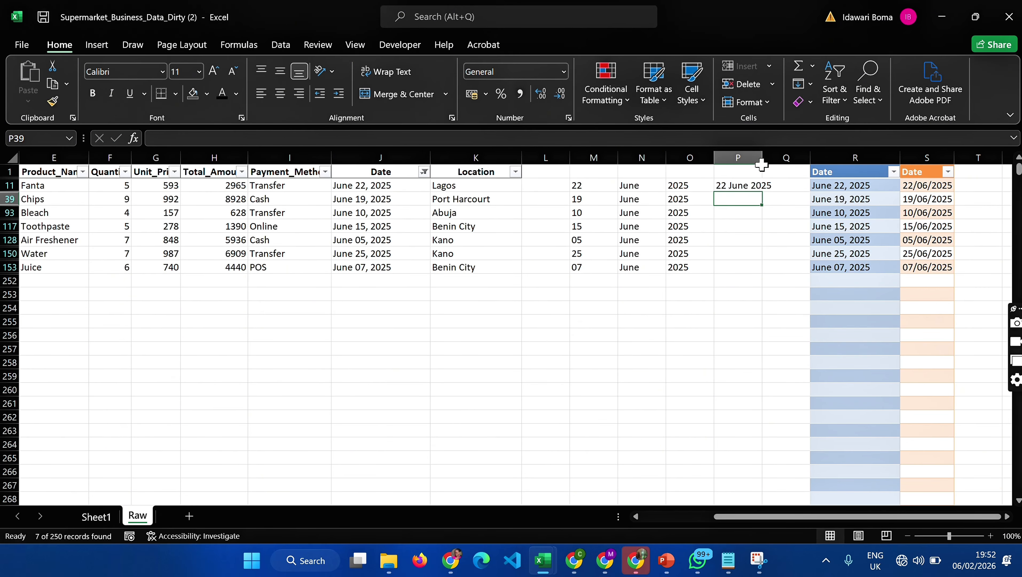
pyautogui.moveTo(764, 157); pyautogui.dragTo(790, 268)
pyautogui.click(777, 183)
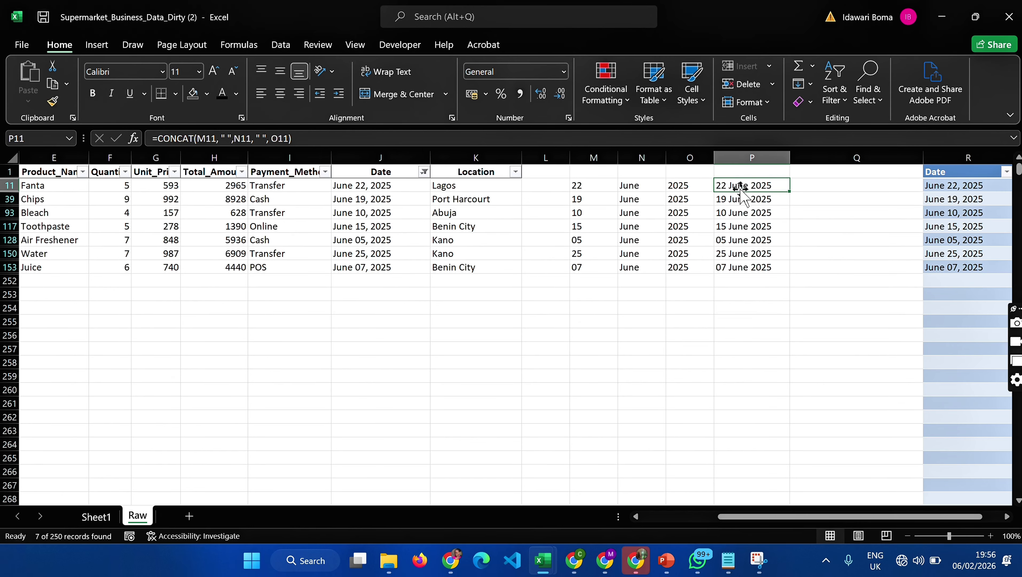
# - Copy the combined dates in P11:P153 and paste them as values at C5 on a new sheet
pyautogui.moveTo(736, 184); pyautogui.dragTo(750, 262)
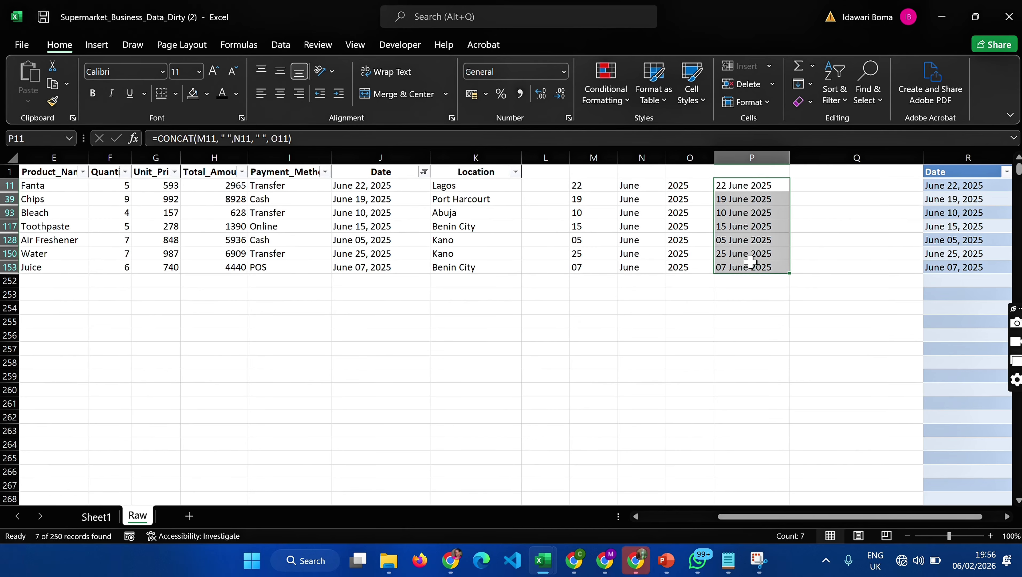
pyautogui.hotkey('ctrl', 'c')
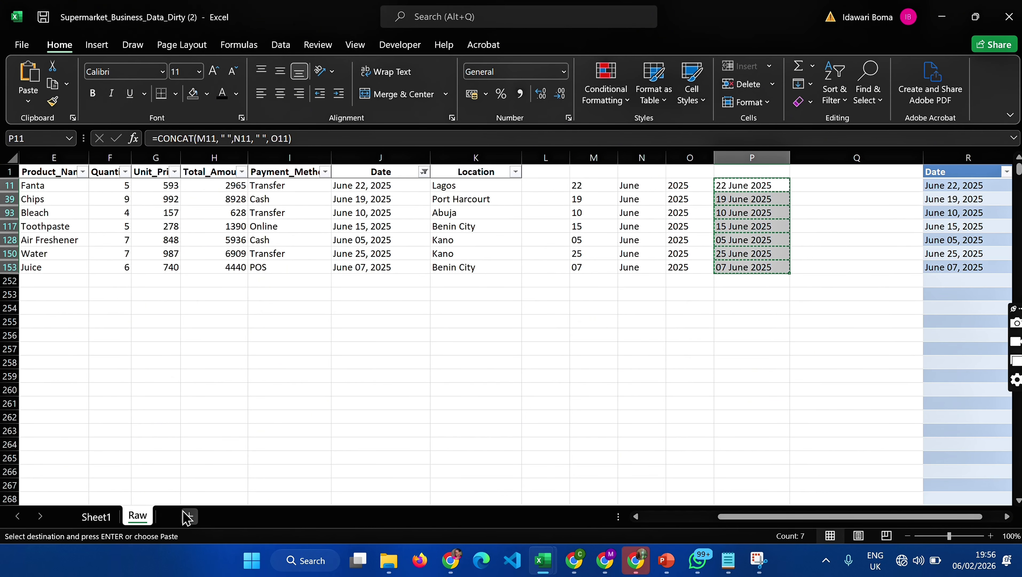
pyautogui.click(189, 516)
pyautogui.click(133, 224)
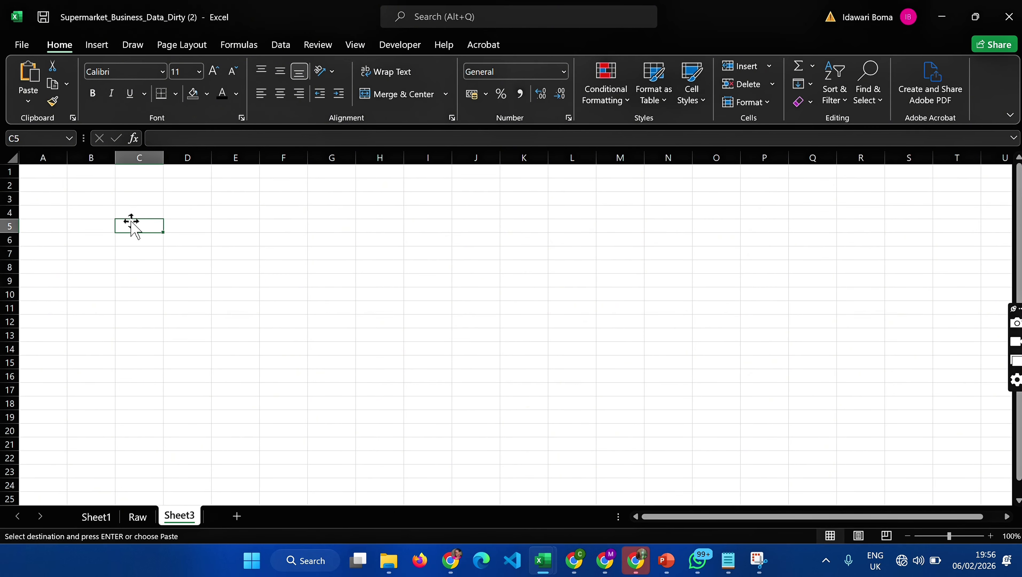
pyautogui.rightClick(144, 227)
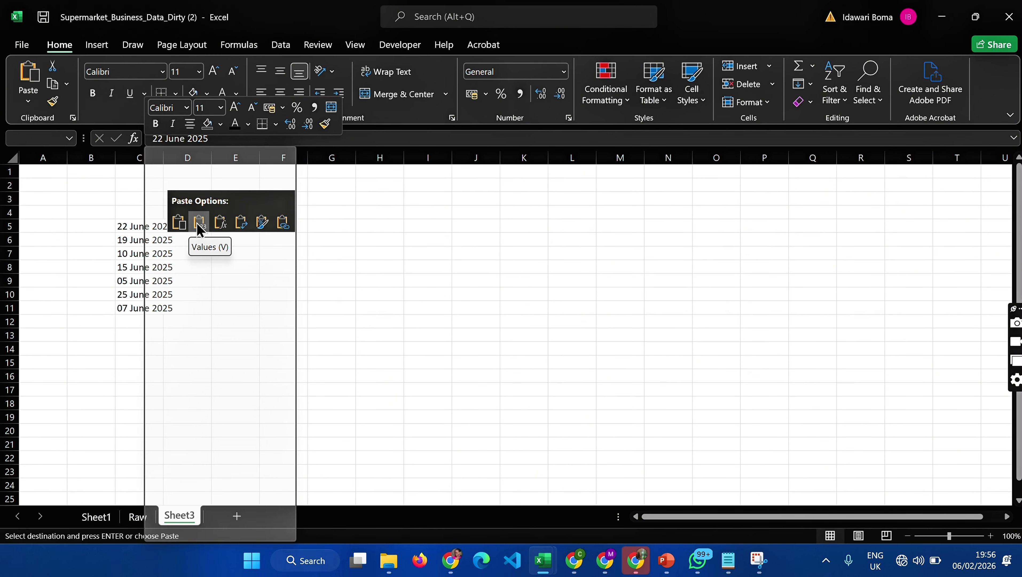
pyautogui.click(199, 229)
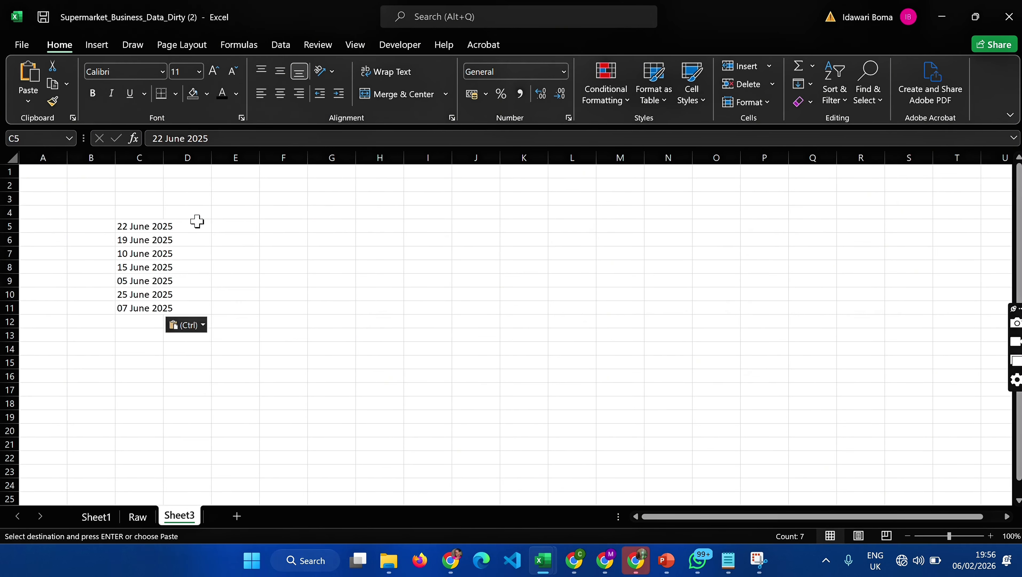
# - Widen column C on the new sheet, copy the dates in C5:C11 and return to the Raw sheet
pyautogui.click(165, 170)
pyautogui.moveTo(164, 158); pyautogui.dragTo(222, 172)
pyautogui.moveTo(189, 227); pyautogui.dragTo(179, 312)
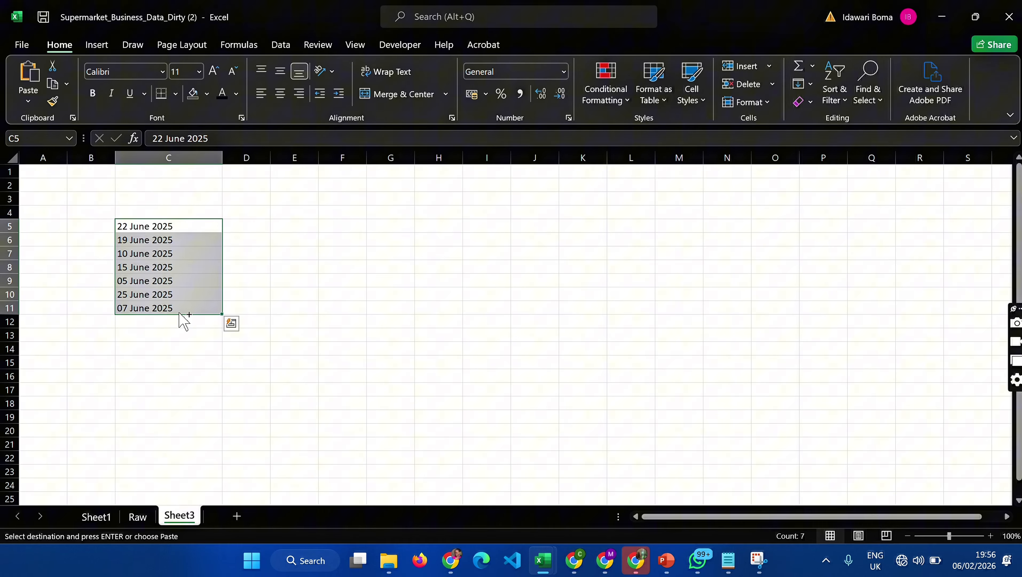
pyautogui.click(138, 517)
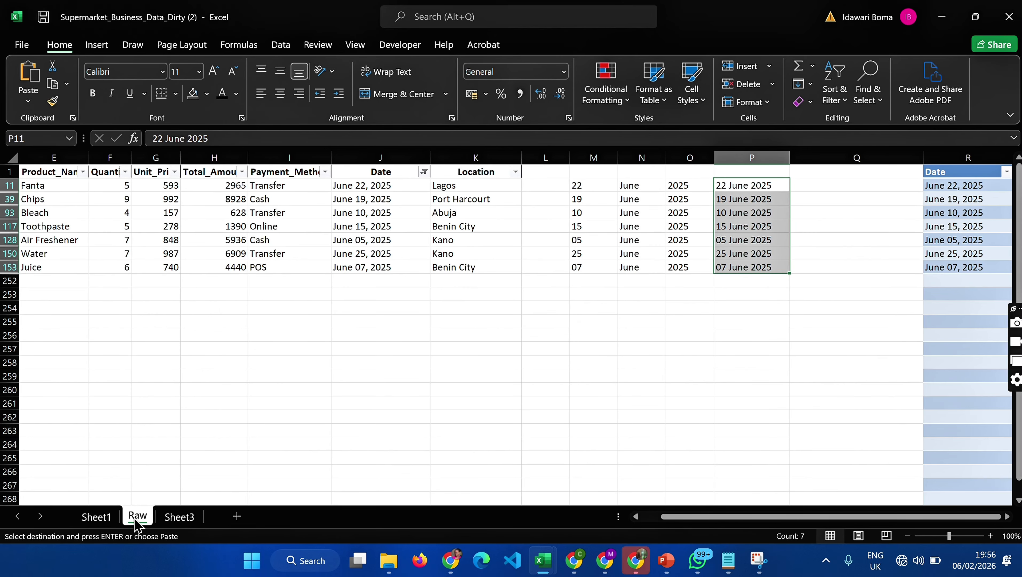
# - Try to paste the copied dates as values from J11 in the filtered Date column
pyautogui.click(392, 181)
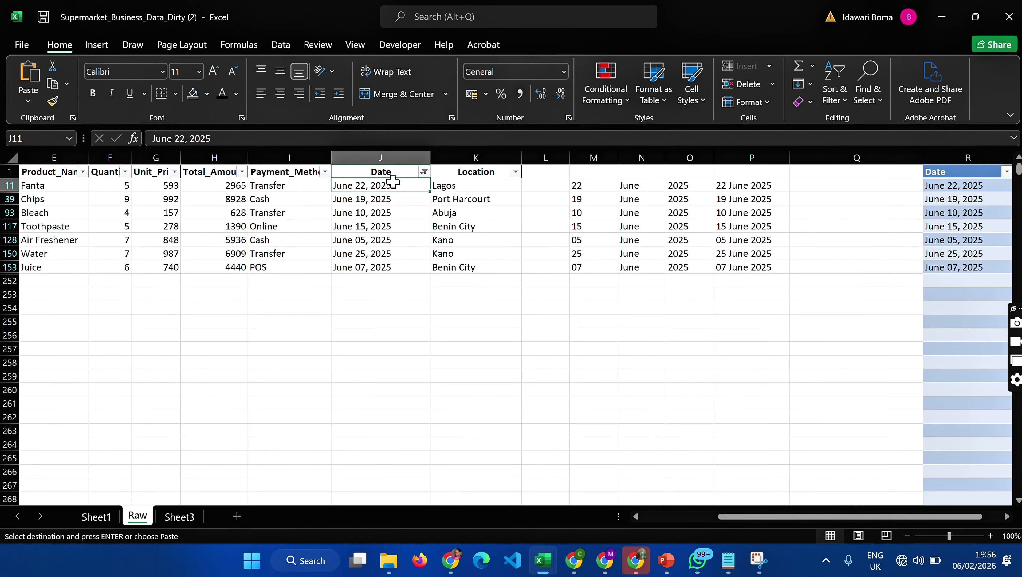
pyautogui.rightClick(392, 182)
pyautogui.click(449, 199)
# - Restrict the selection J11:J153 to visible cells only with Go To Special and paste the copied dates there as values
pyautogui.moveTo(398, 187); pyautogui.dragTo(402, 265)
pyautogui.click(868, 93)
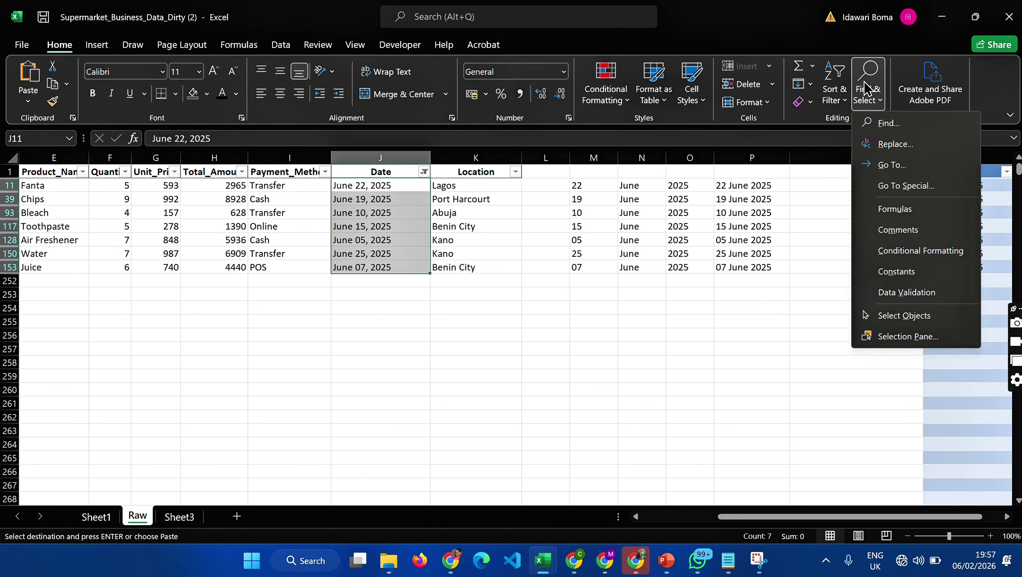
pyautogui.click(904, 190)
pyautogui.click(303, 219)
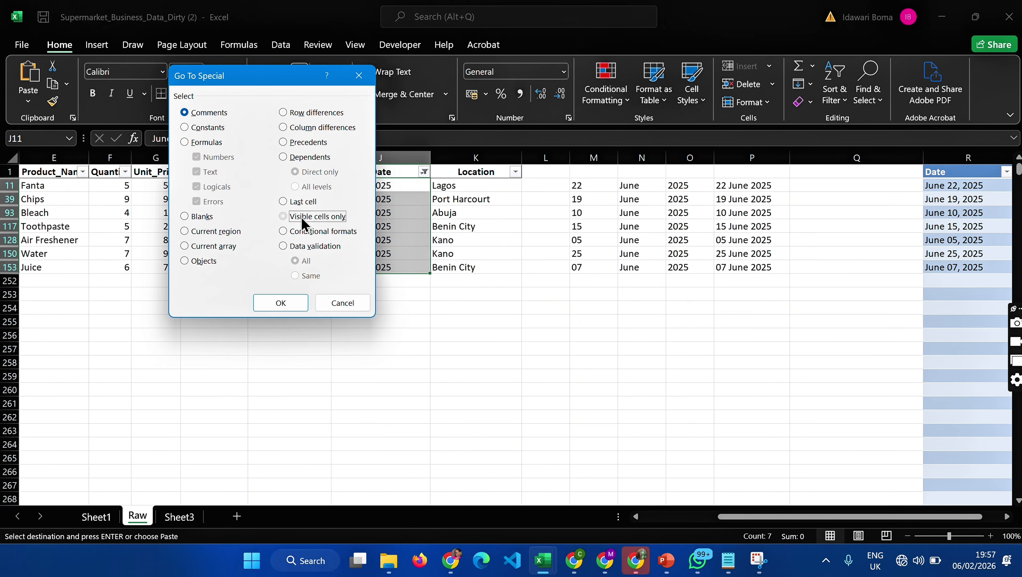
pyautogui.click(283, 302)
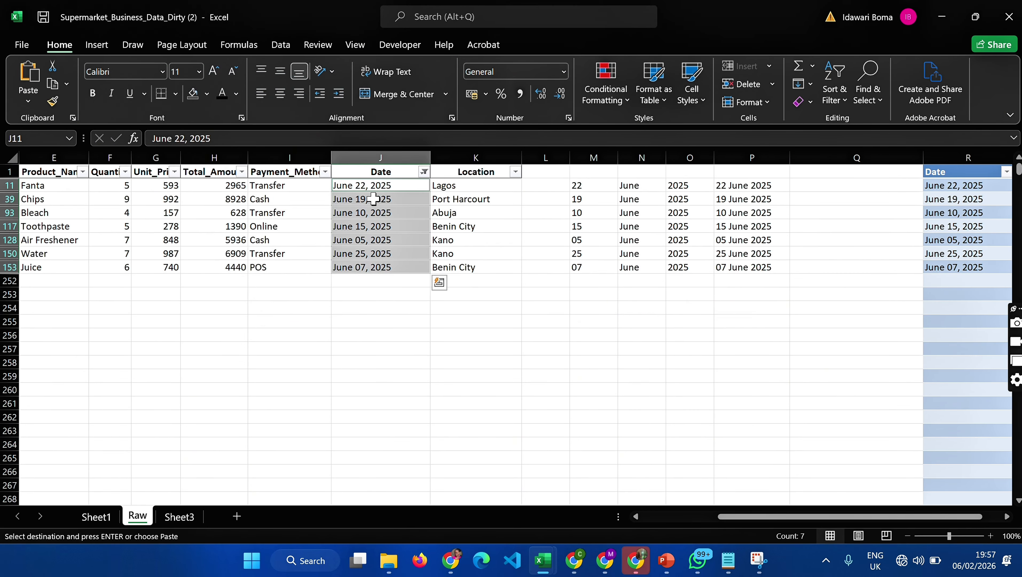
pyautogui.rightClick(375, 193)
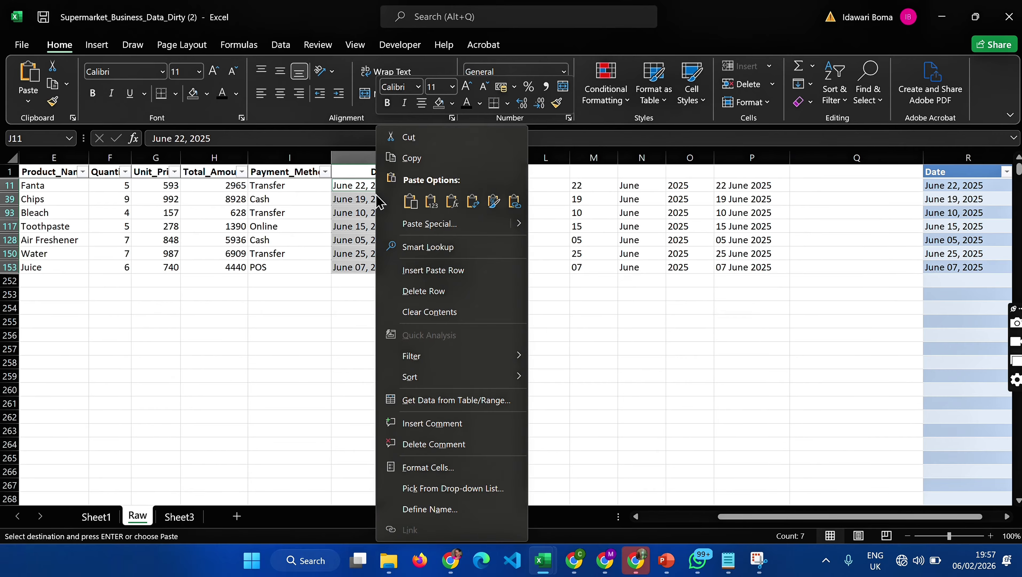
pyautogui.click(436, 202)
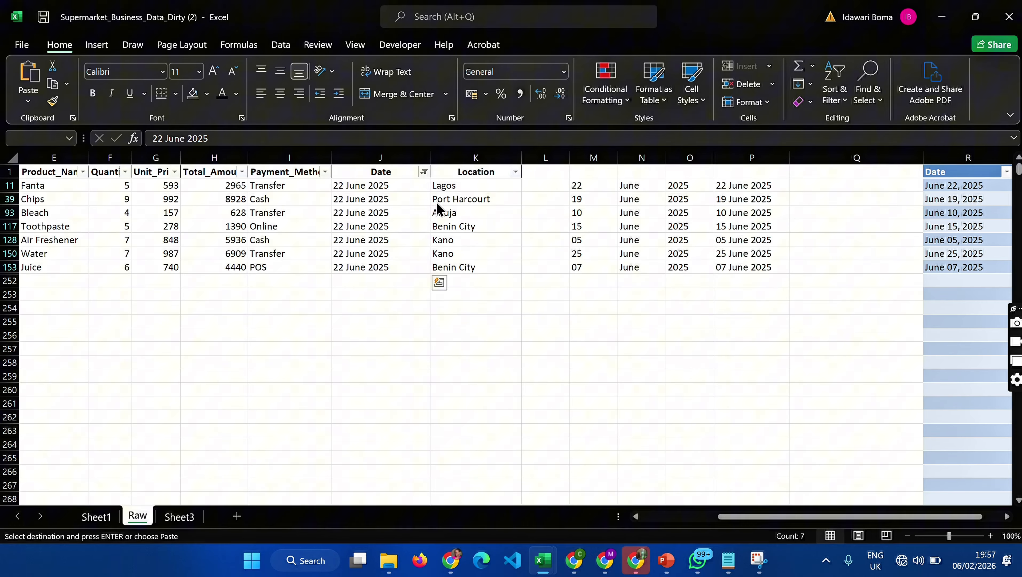
# - Widen the Date column J and clear its filter so all rows are shown
pyautogui.click(401, 185)
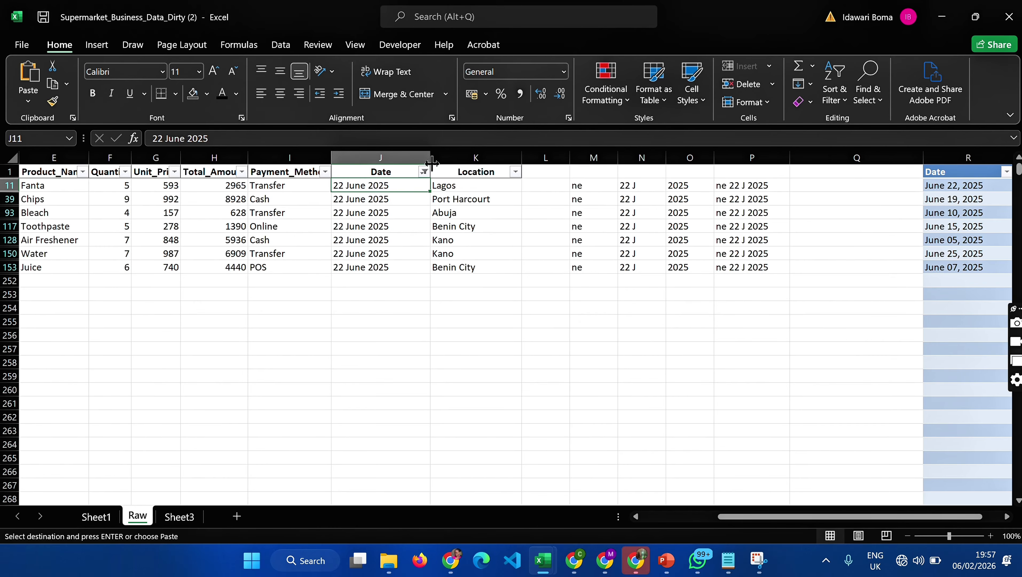
pyautogui.moveTo(431, 163); pyautogui.dragTo(485, 163)
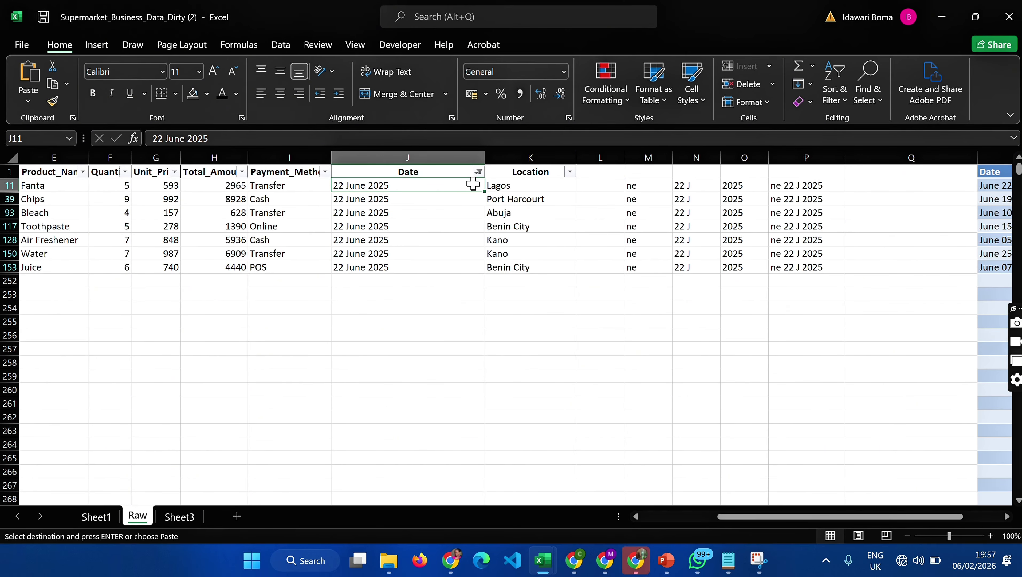
pyautogui.click(479, 171)
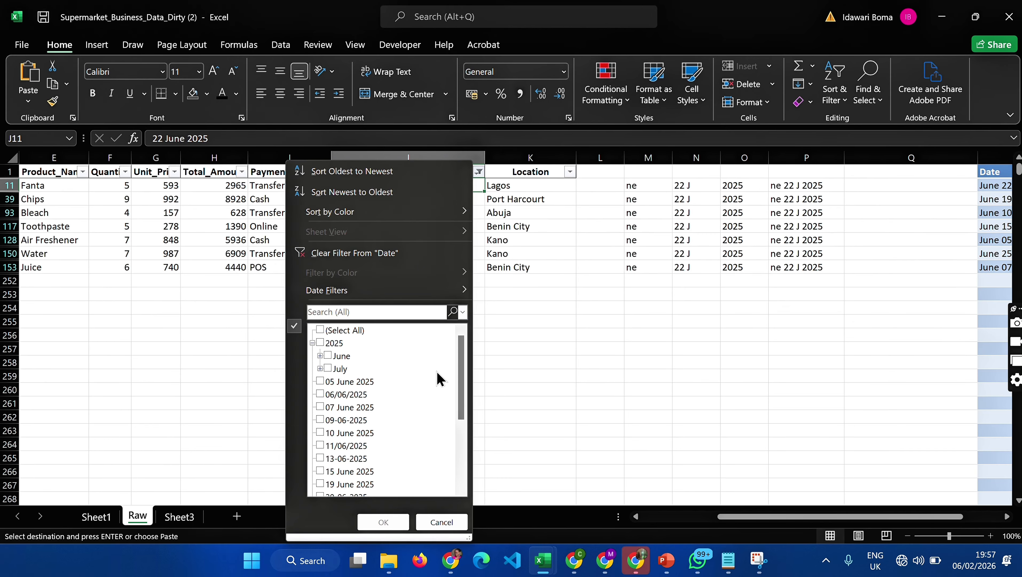
pyautogui.click(373, 254)
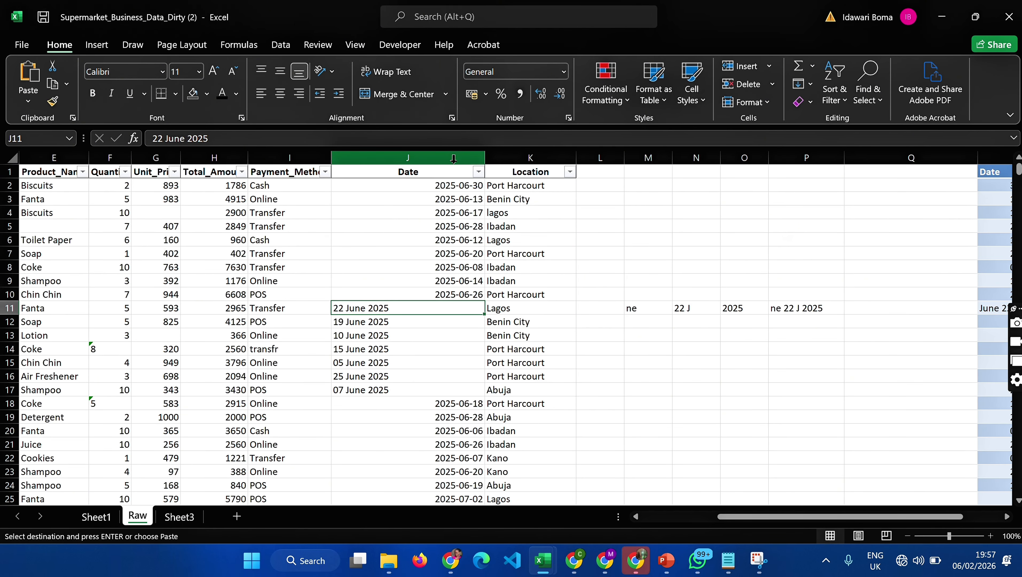
# - Insert a blank column between Date and Location
pyautogui.click(520, 157)
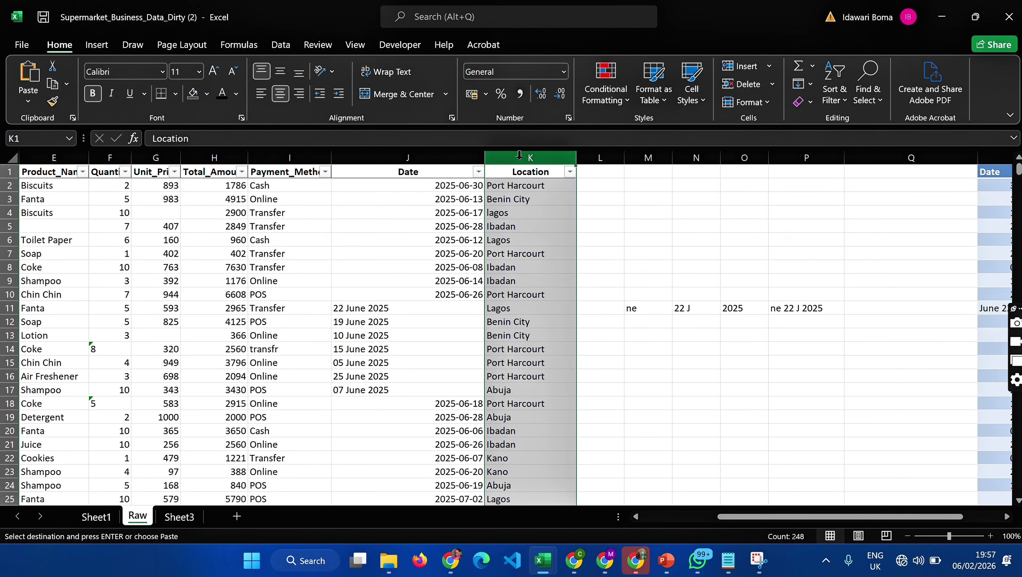
pyautogui.rightClick(520, 157)
pyautogui.press('Escape')
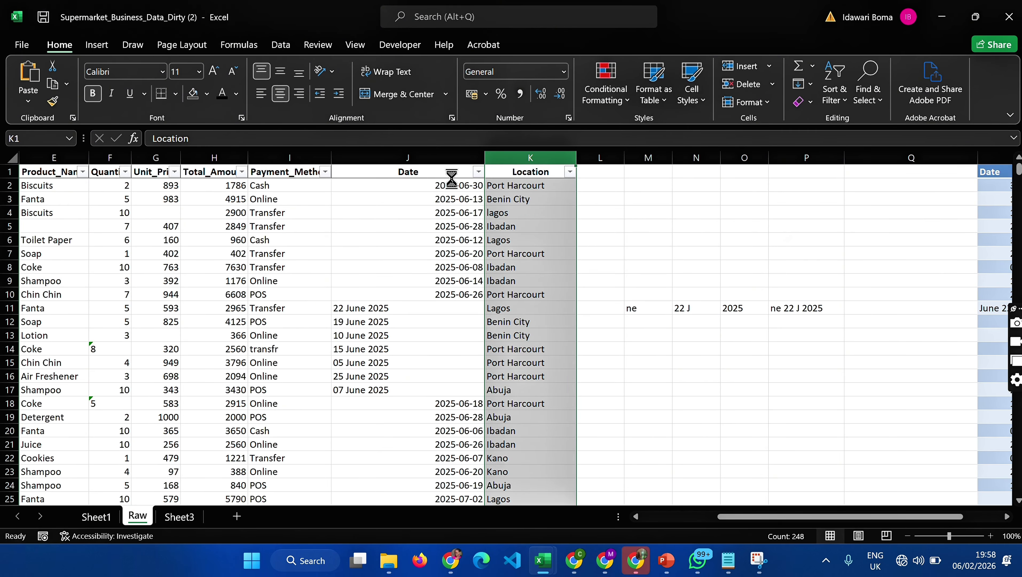
# - Convert the Date column J with Text to Columns as tab-delimited data in DMY date format, with destination $K$1
pyautogui.click(450, 156)
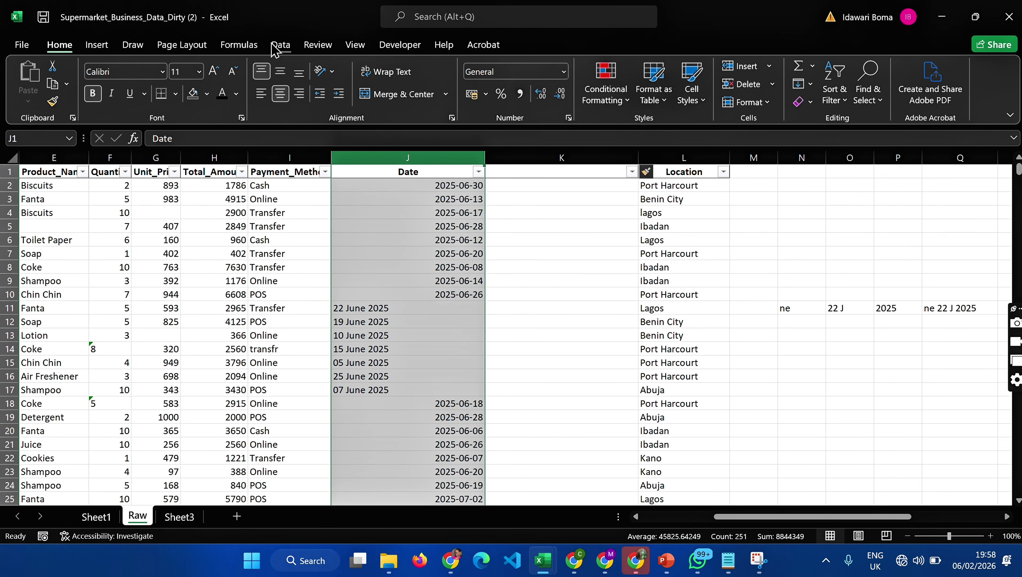
pyautogui.click(280, 45)
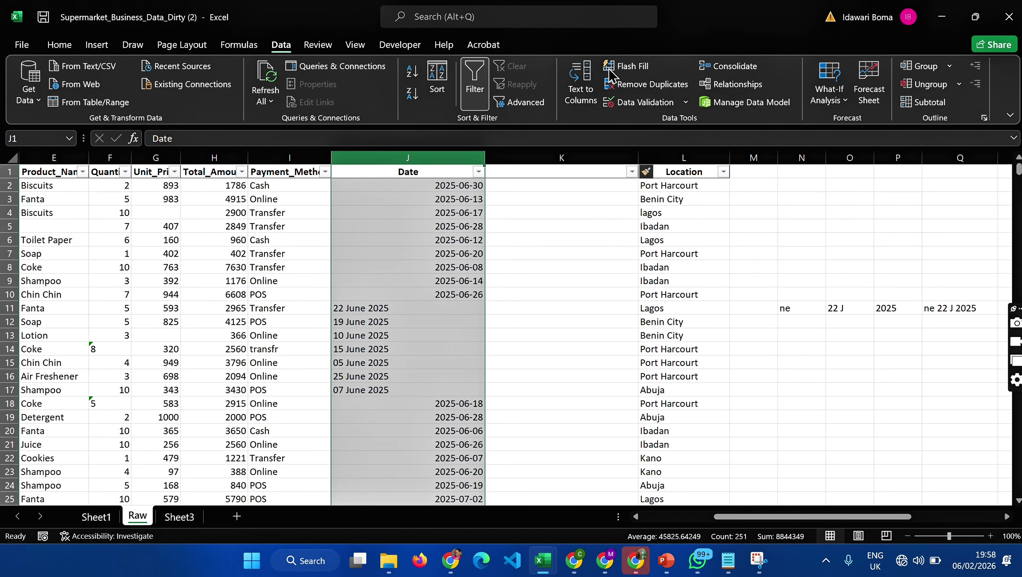
pyautogui.click(575, 81)
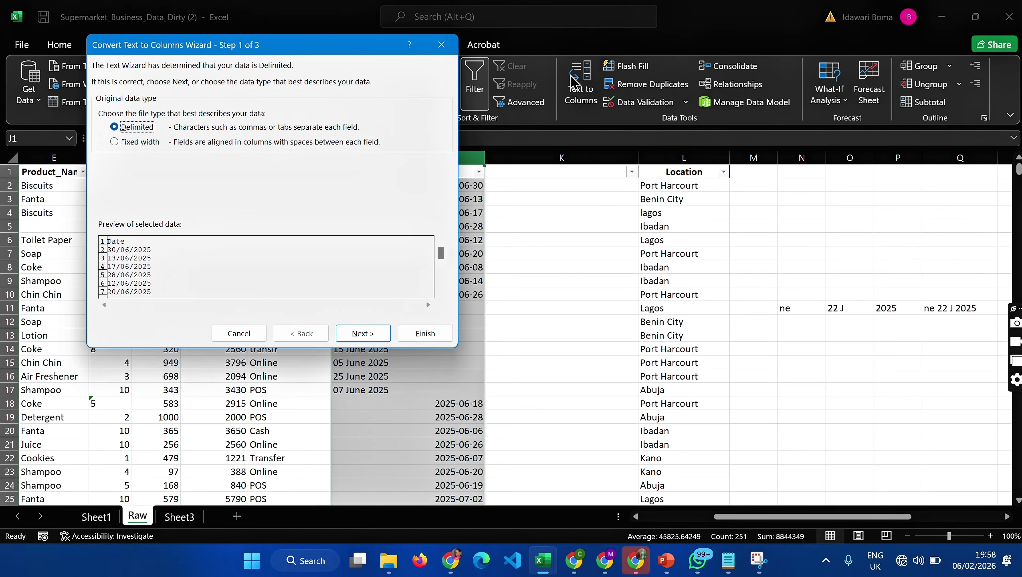
pyautogui.click(363, 332)
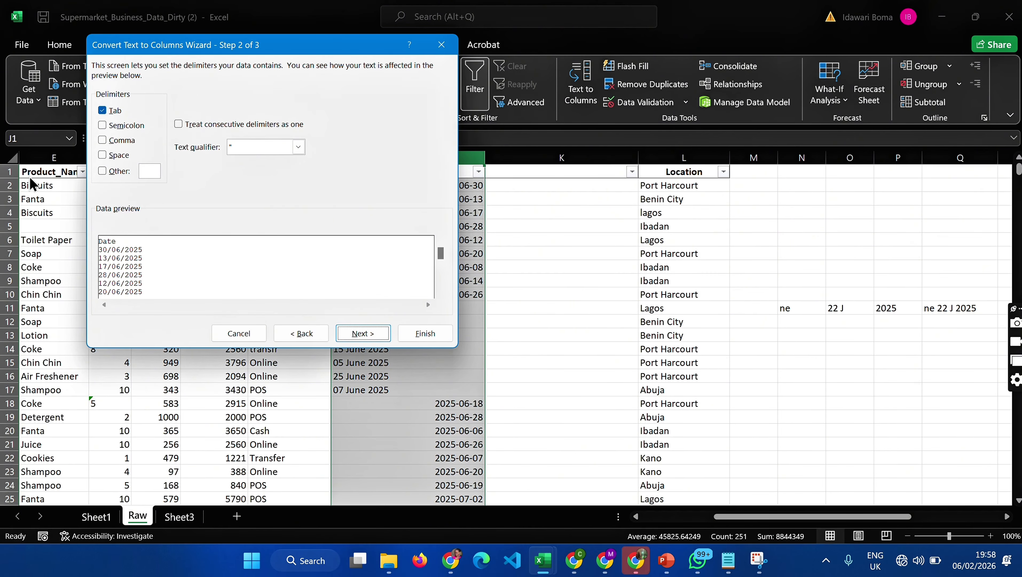
pyautogui.click(370, 336)
pyautogui.click(109, 132)
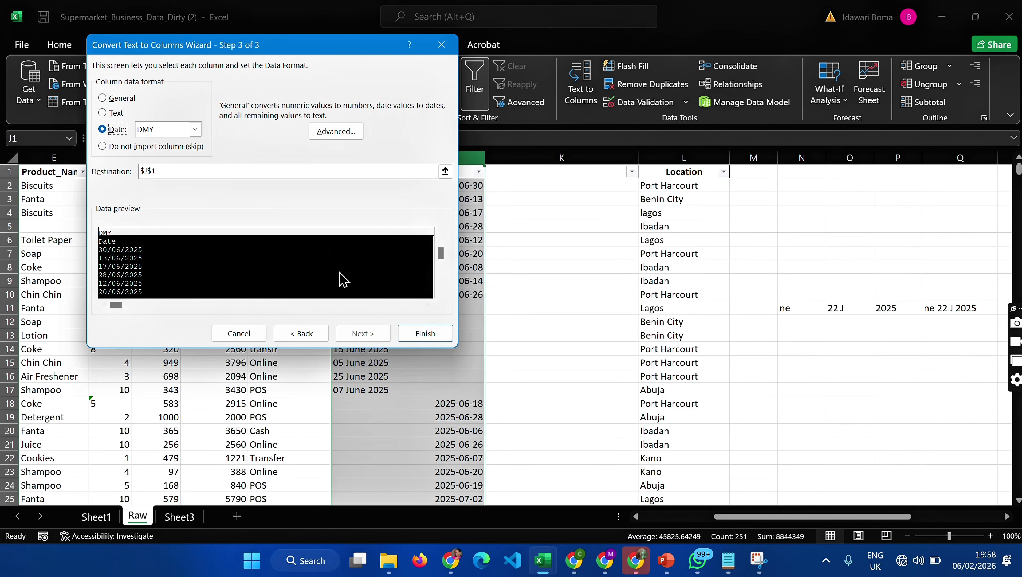
pyautogui.click(147, 170)
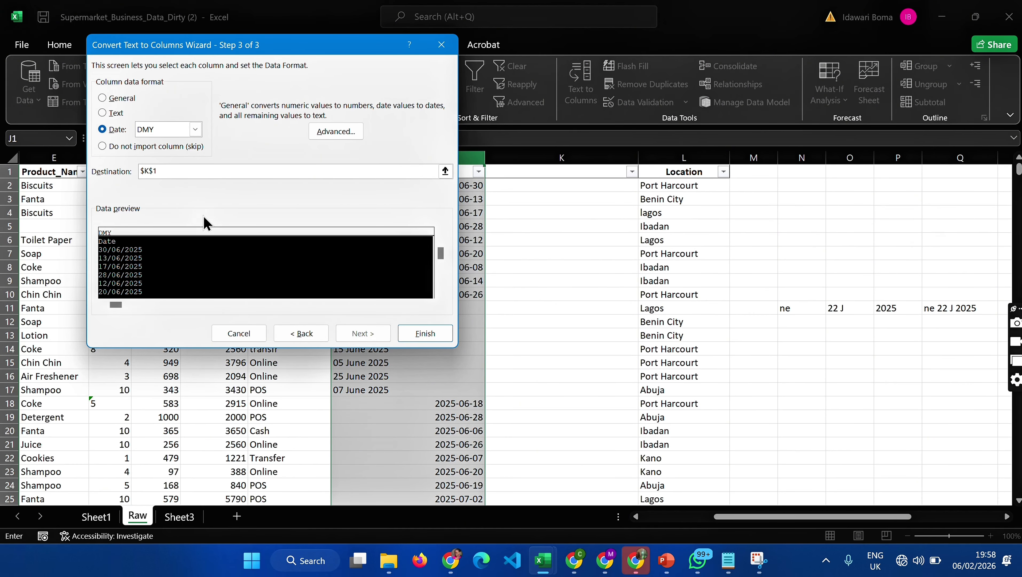
pyautogui.click(423, 333)
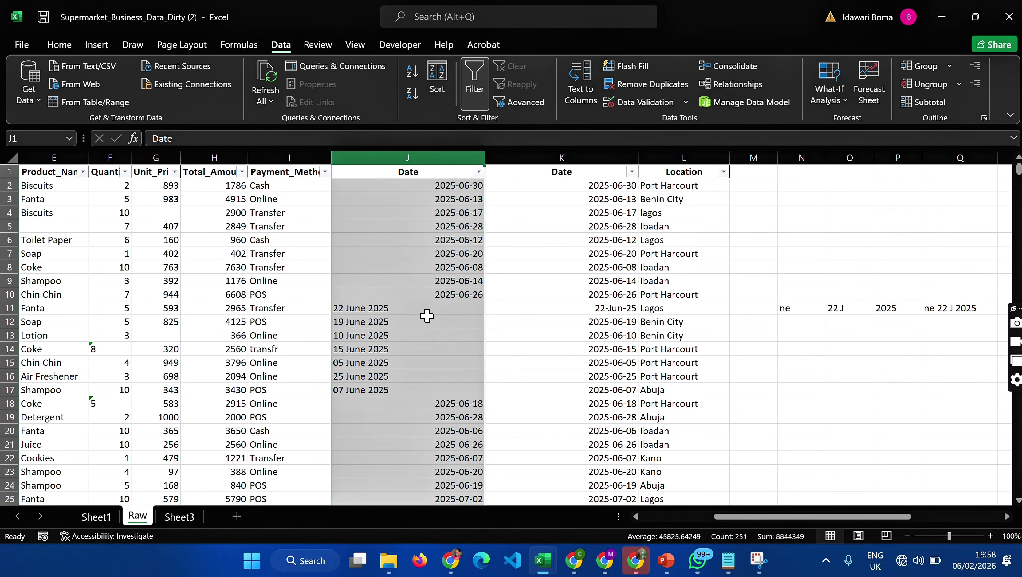
pyautogui.click(556, 347)
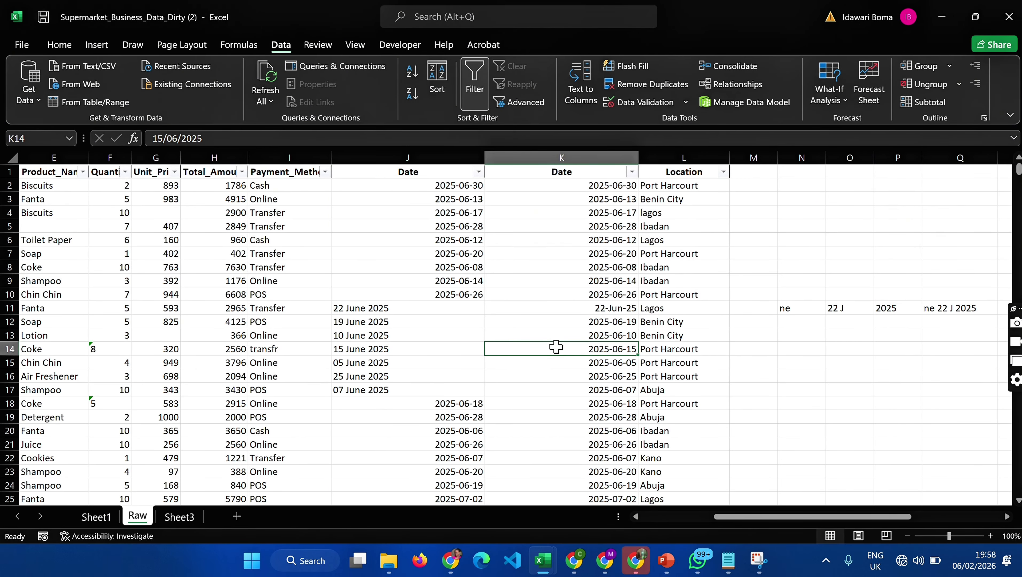
# - Format the converted Date column K as Long Date
pyautogui.click(598, 156)
pyautogui.click(598, 152)
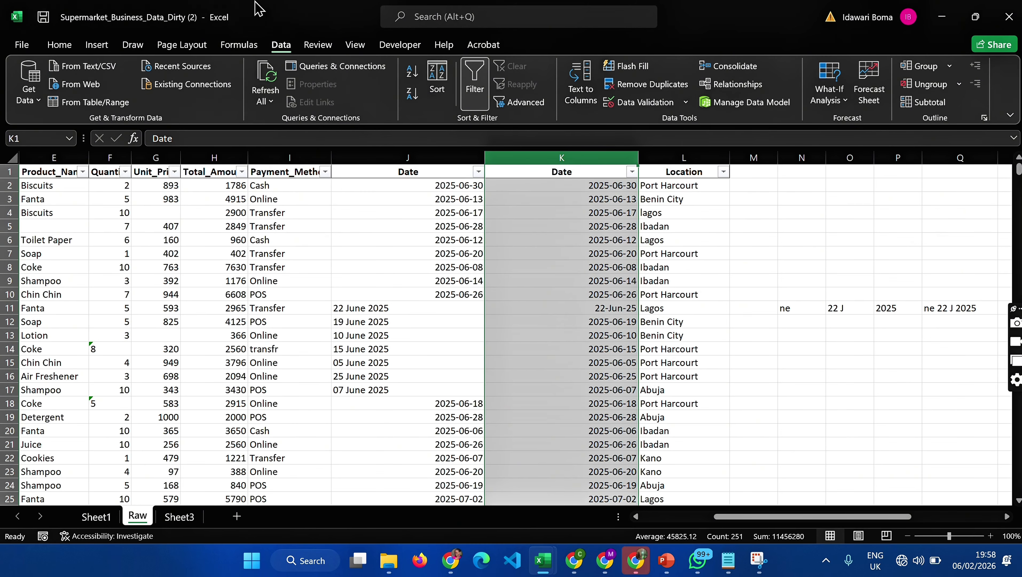
pyautogui.click(64, 46)
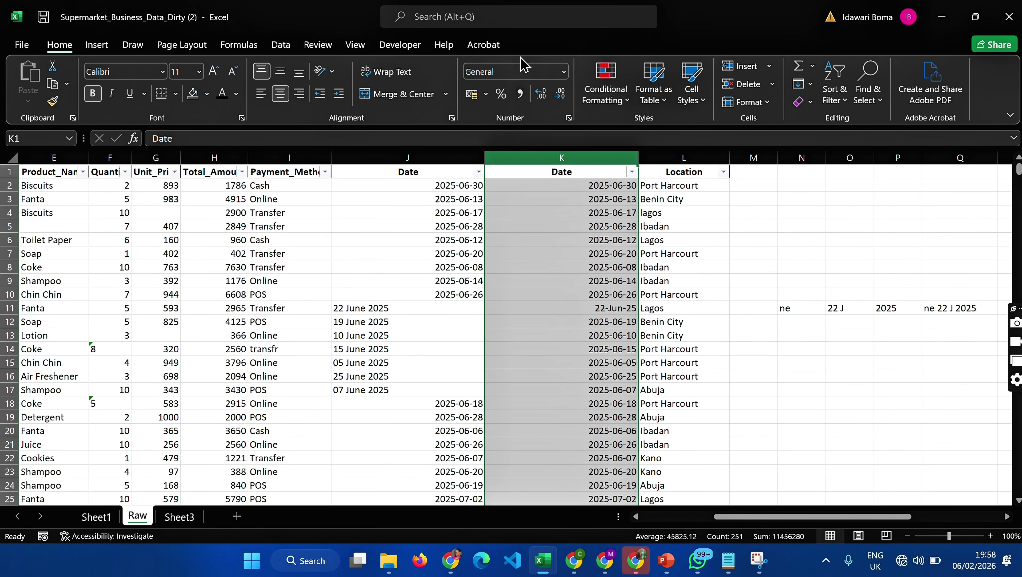
pyautogui.click(564, 71)
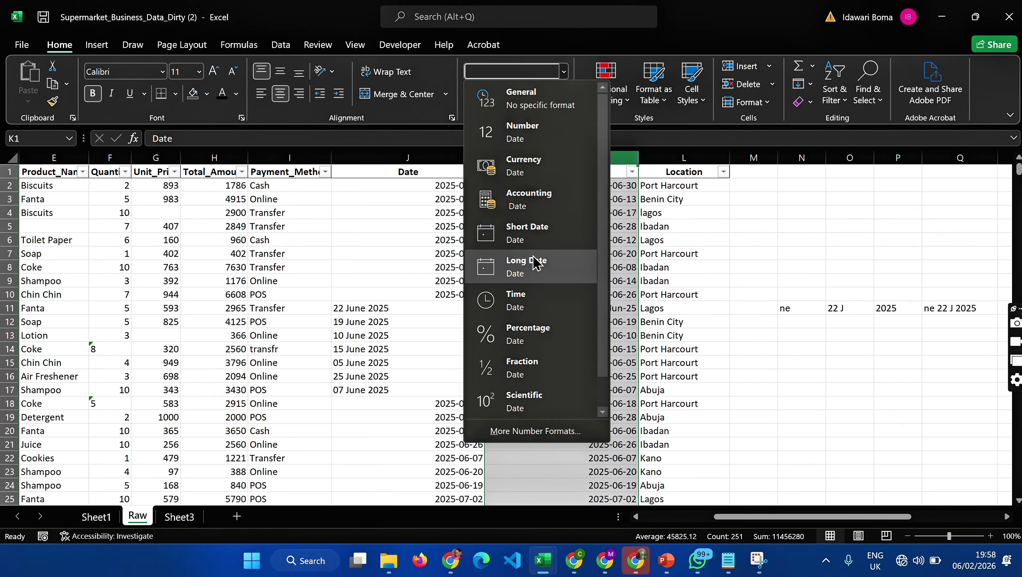
pyautogui.click(535, 262)
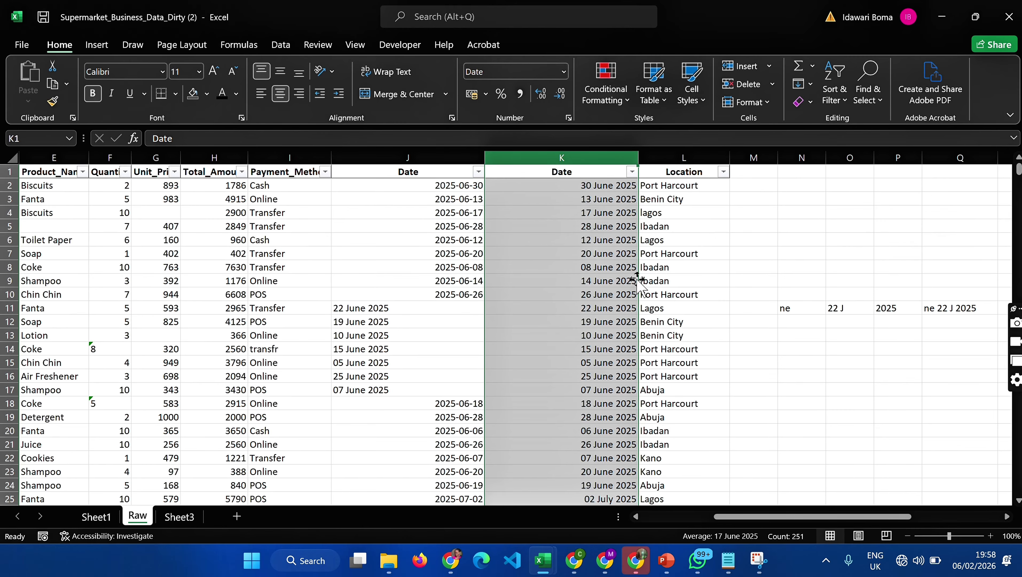
# - Try the Short Date format on column K and return it to Long Date
pyautogui.click(564, 78)
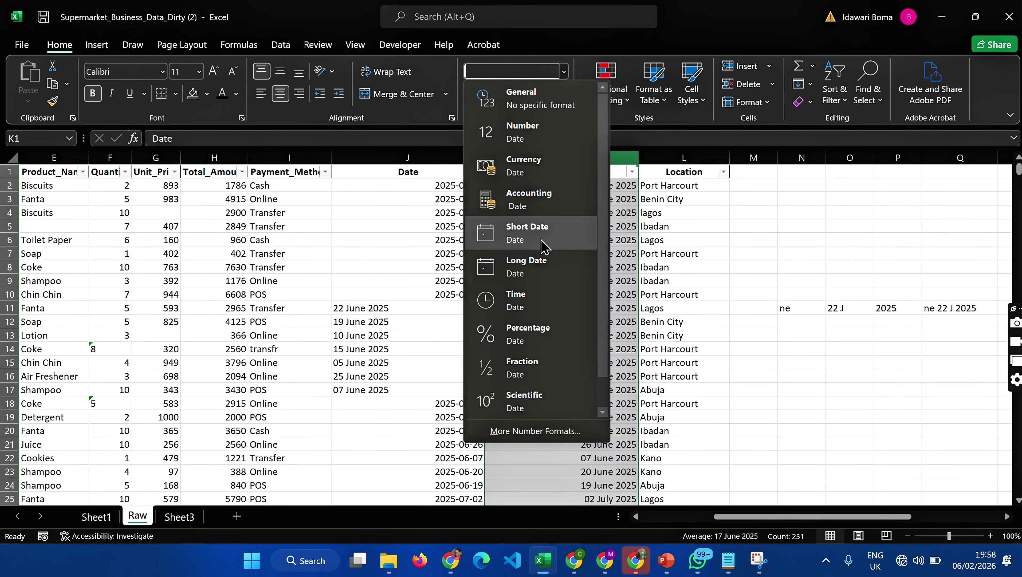
pyautogui.click(540, 231)
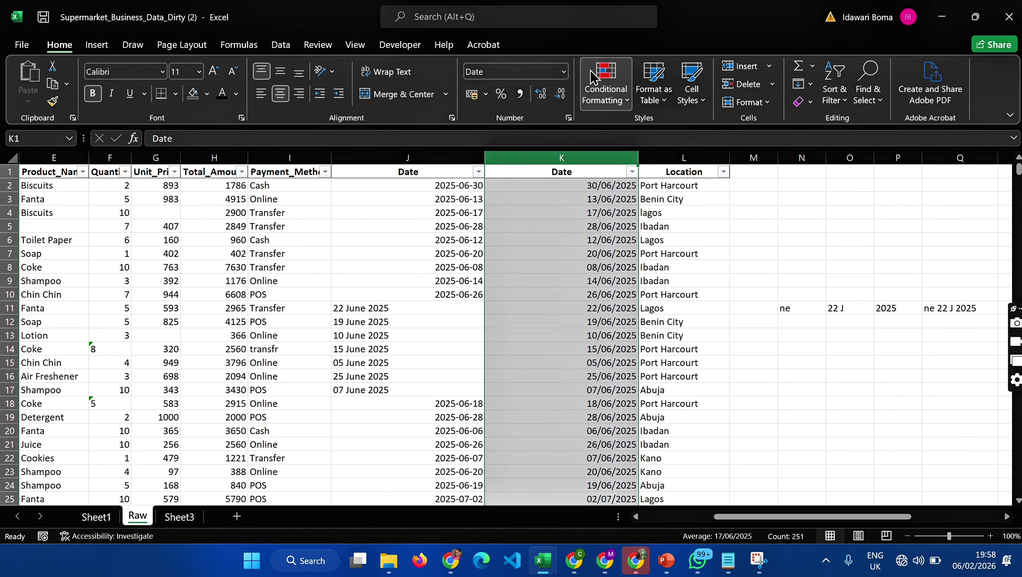
pyautogui.click(564, 72)
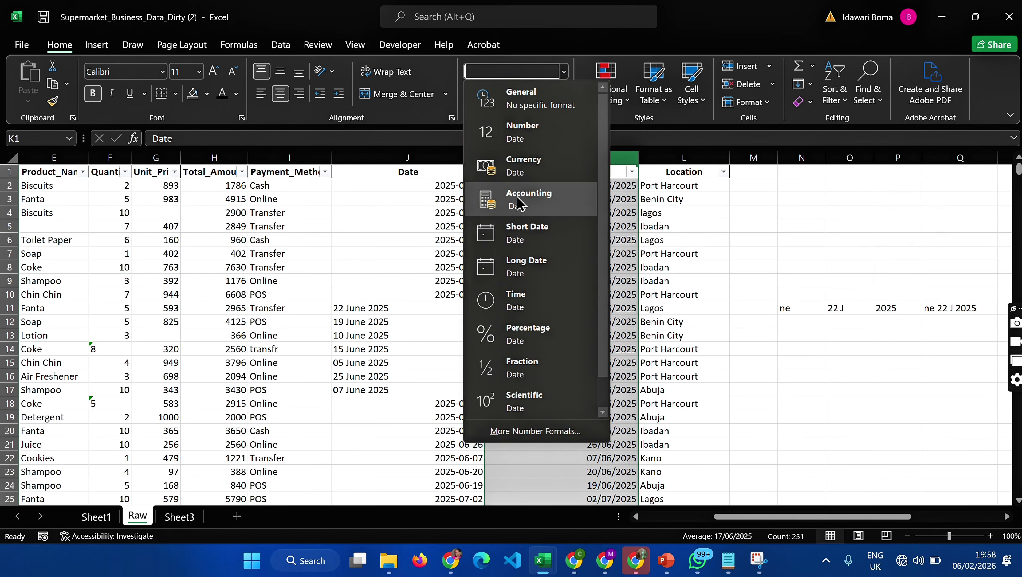
pyautogui.click(521, 279)
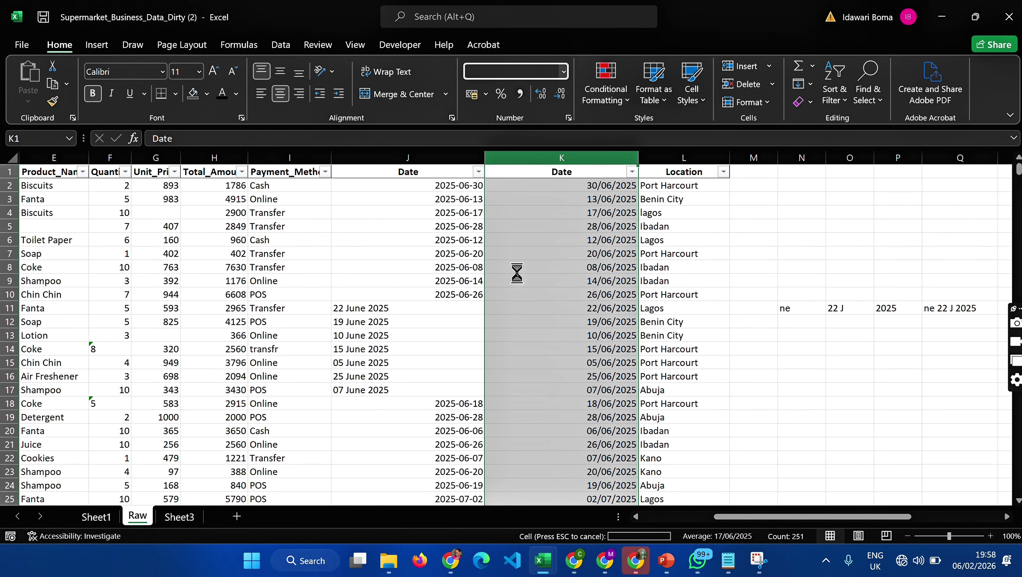
# - Delete the original Date column J with the mixed date formats
pyautogui.click(411, 155)
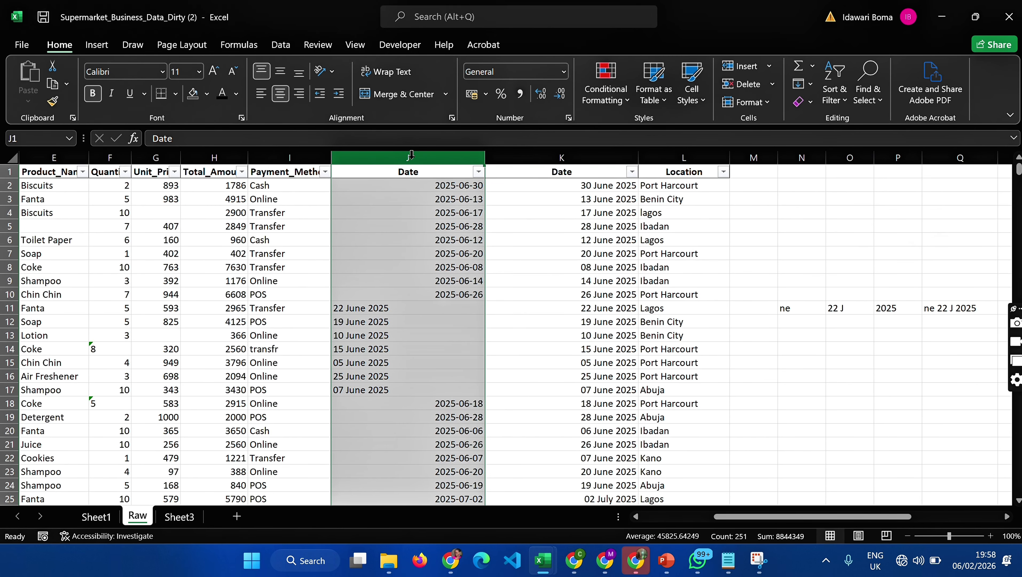
pyautogui.rightClick(412, 159)
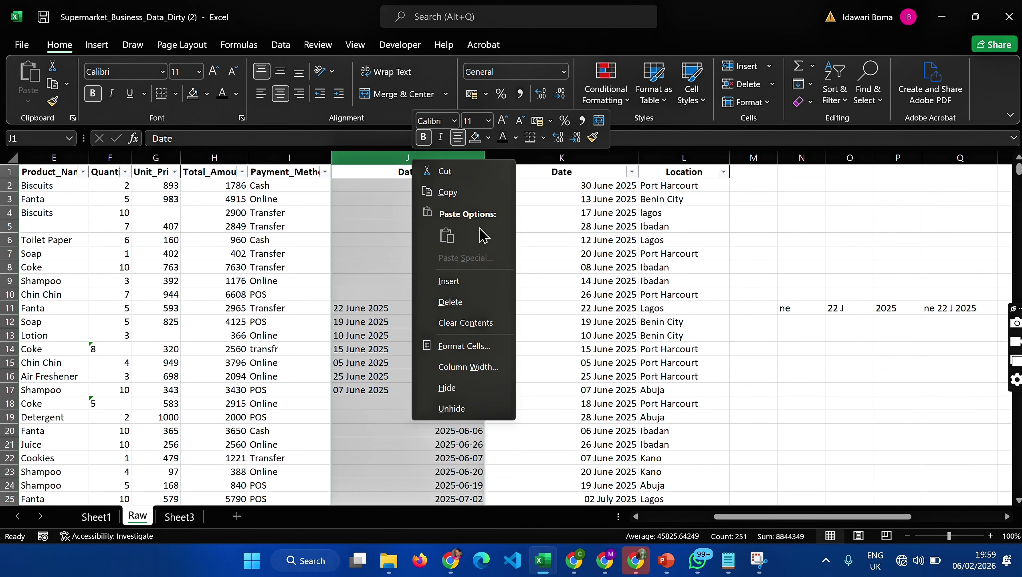
pyautogui.click(446, 304)
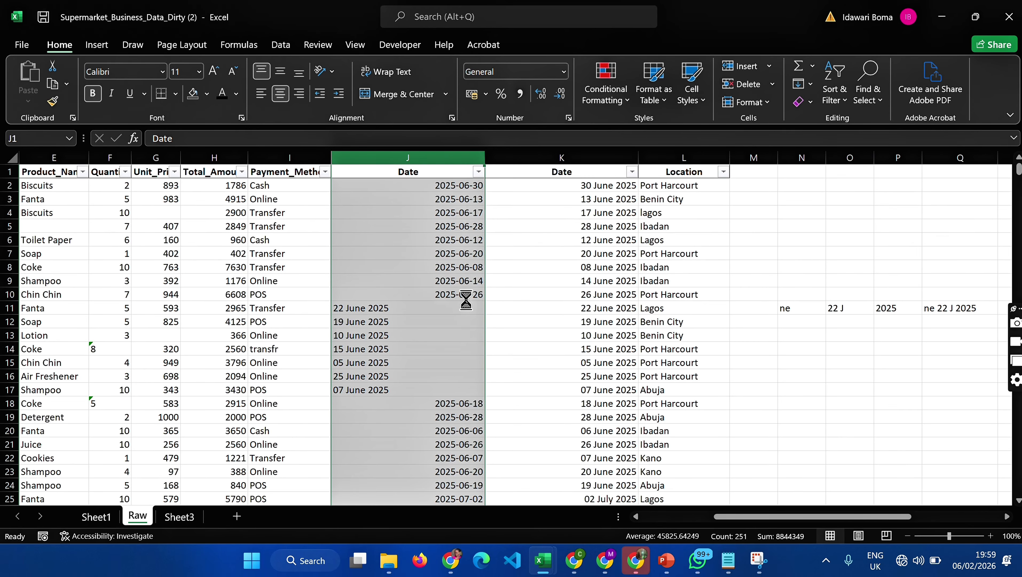